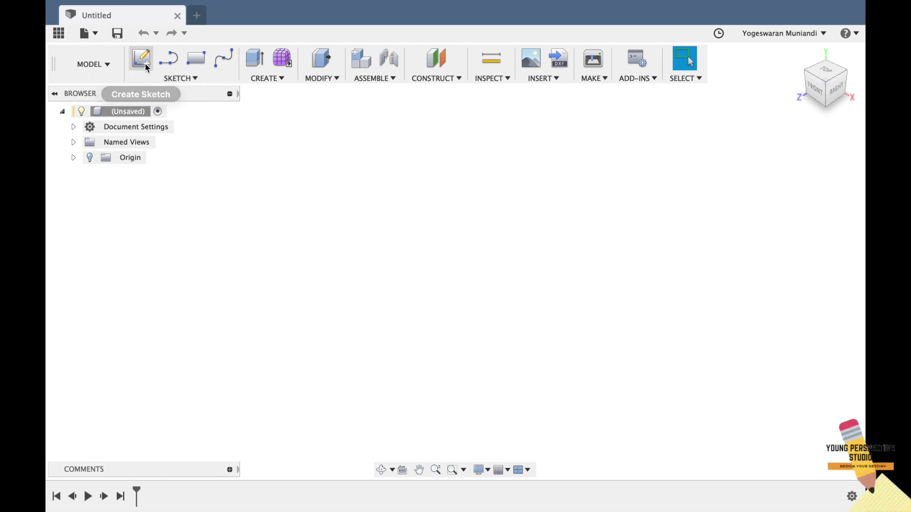
Step: On the front plane, sketch connected lines from the origin: a horizontal base about 55 mm long, a slanted wall, a short rim and a downward lip
left_click(145, 63)
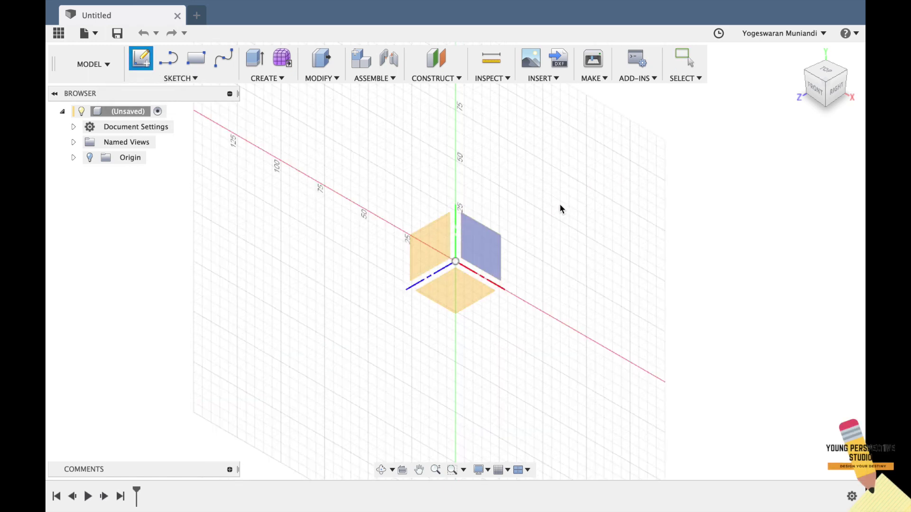
left_click(495, 253)
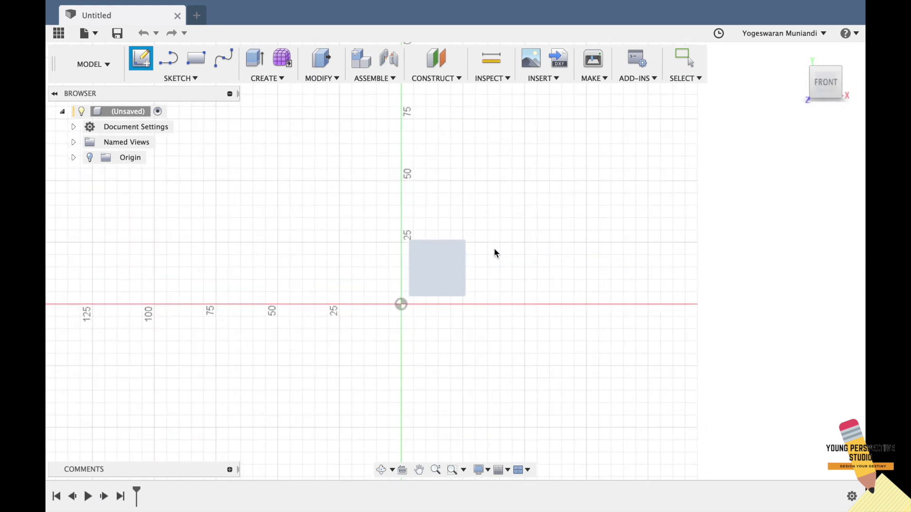
left_click(192, 80)
mouse_move(211, 124)
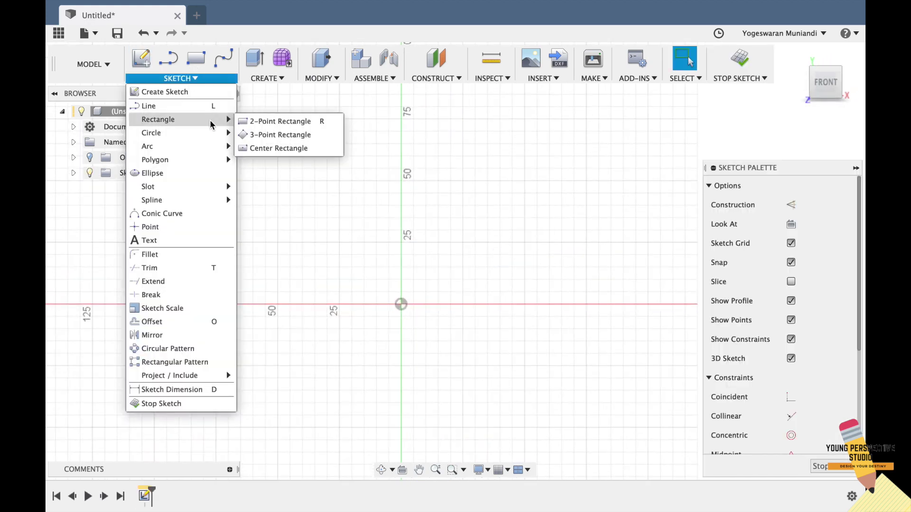
left_click(148, 106)
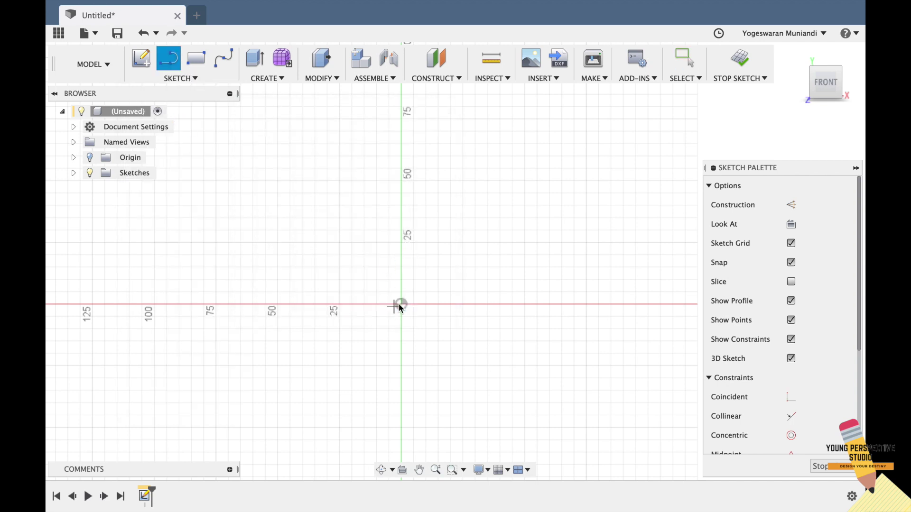
left_click(400, 304)
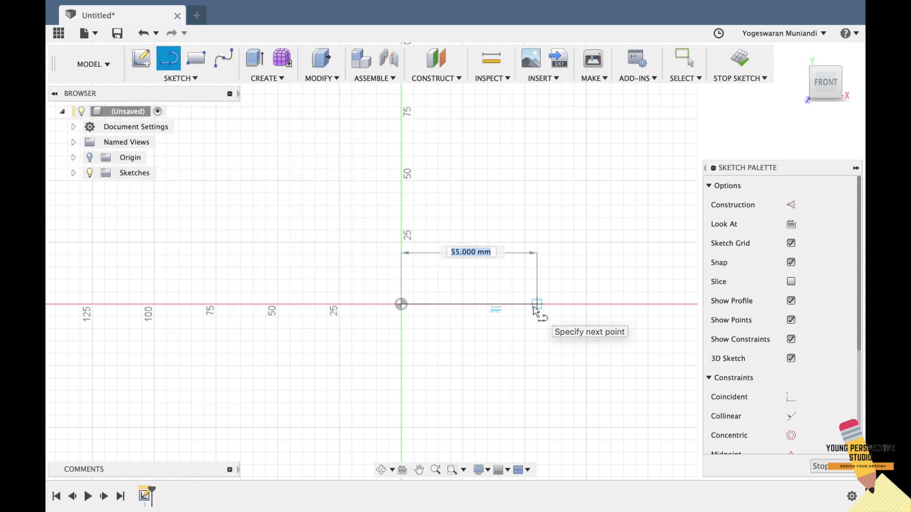
left_click(536, 305)
left_click(594, 133)
left_click(611, 132)
key("Escape")
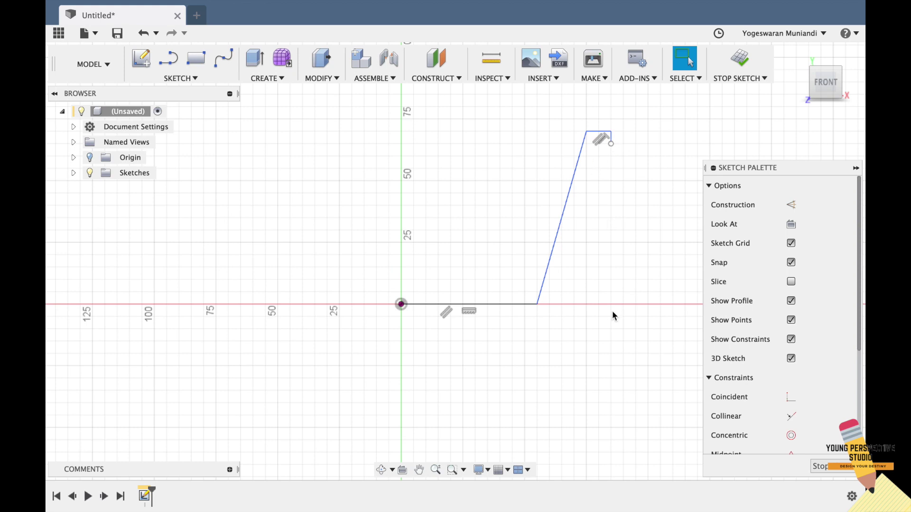
Step: Dimension the horizontal base line and set its length to 130 mm
key("d")
left_click(509, 304)
left_click(497, 346)
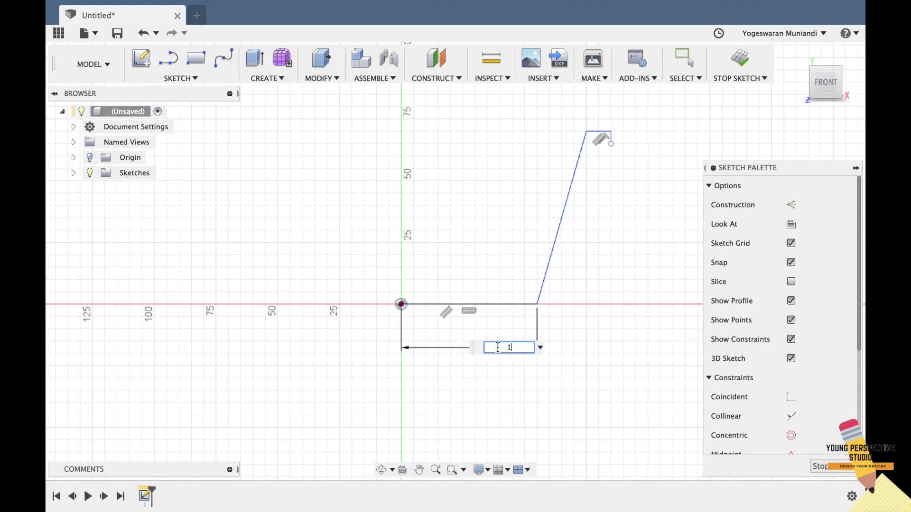
key("Return")
Step: Move the lip's free end across to the outer side of the slanted wall so the rim points outward
scroll(529, 323, "right", 5)
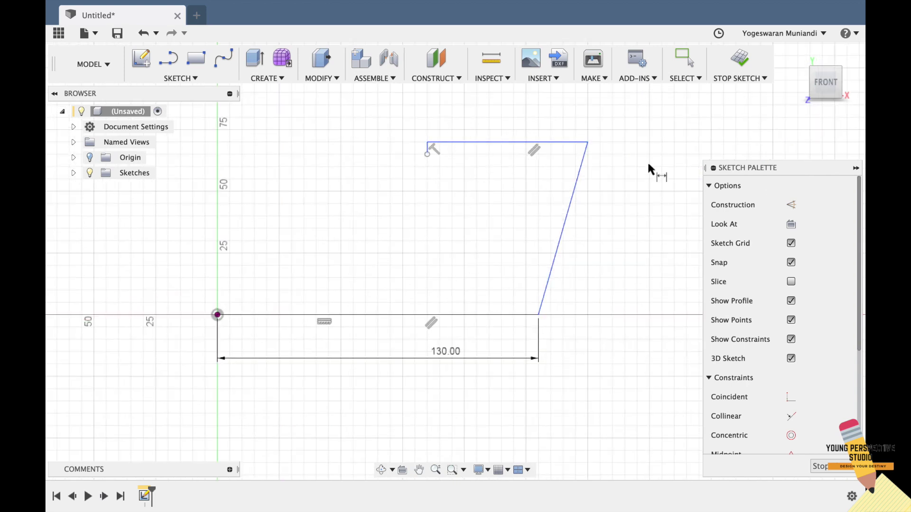
key("Escape")
left_click_drag(428, 145, 699, 145)
scroll(593, 299, "right", 3)
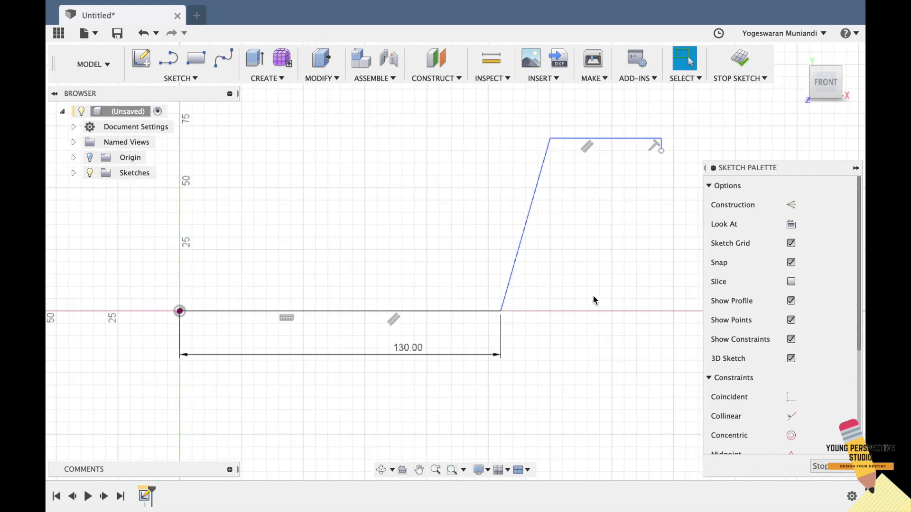
Step: Draw a vertical line about 90 mm long upward from the origin and convert it to a construction line
scroll(593, 299, "left", 3)
key("l")
left_click(221, 334)
left_click(221, 112)
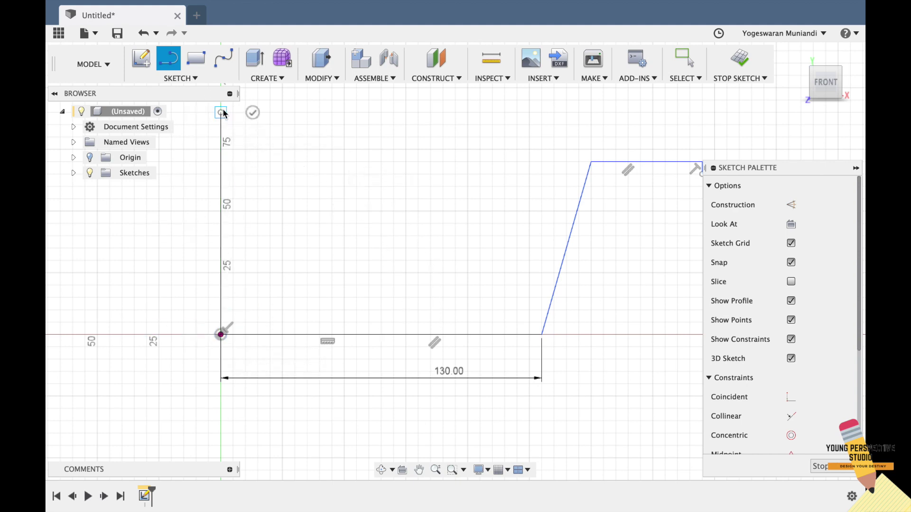
key("Escape")
left_click(791, 205)
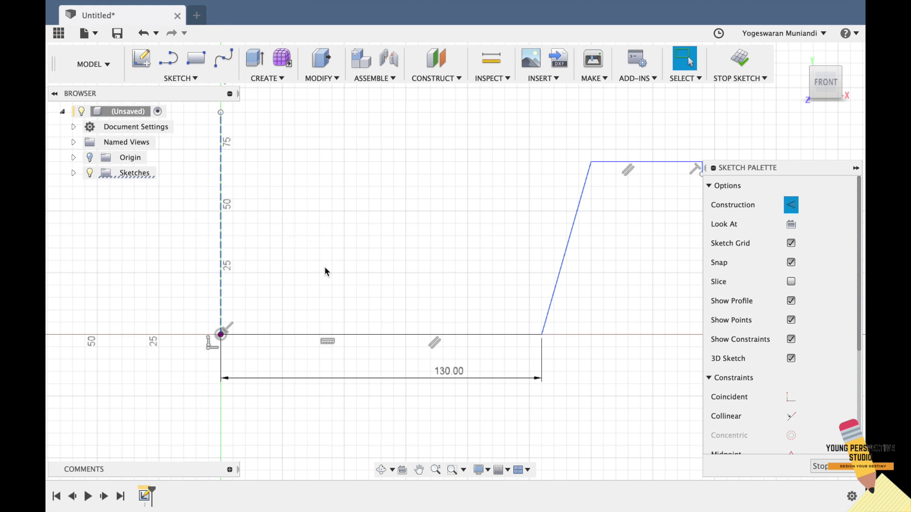
key("Escape")
Step: Dimension the angle between the vertical construction line and the slanted wall as 9 degrees
key("d")
left_click(221, 262)
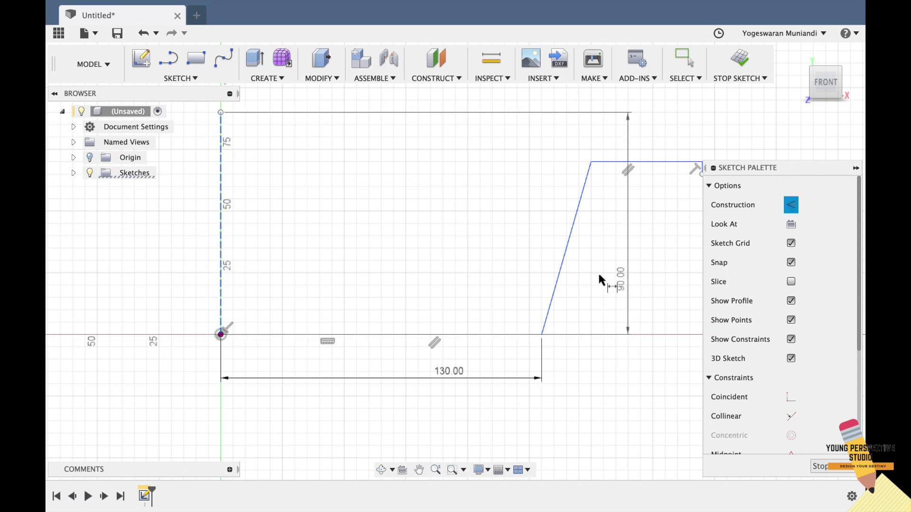
left_click(561, 268)
left_click(522, 252)
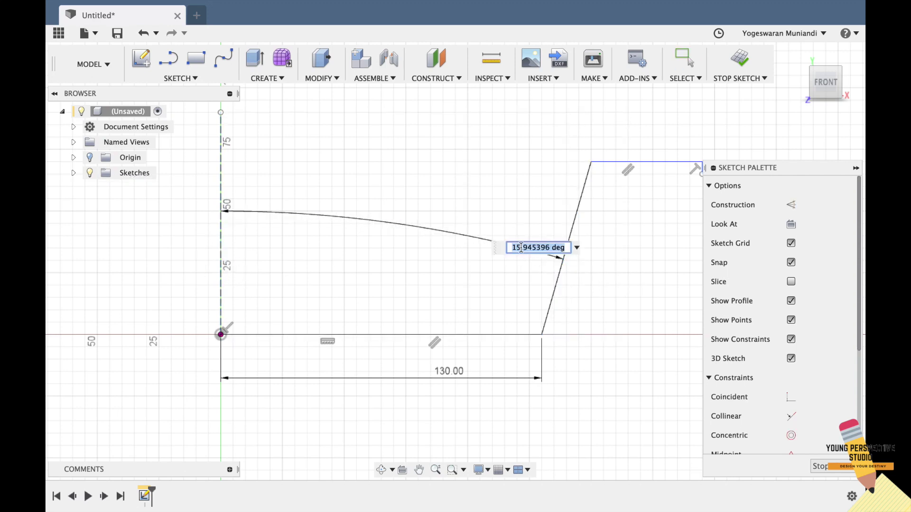
type("9")
key("Return")
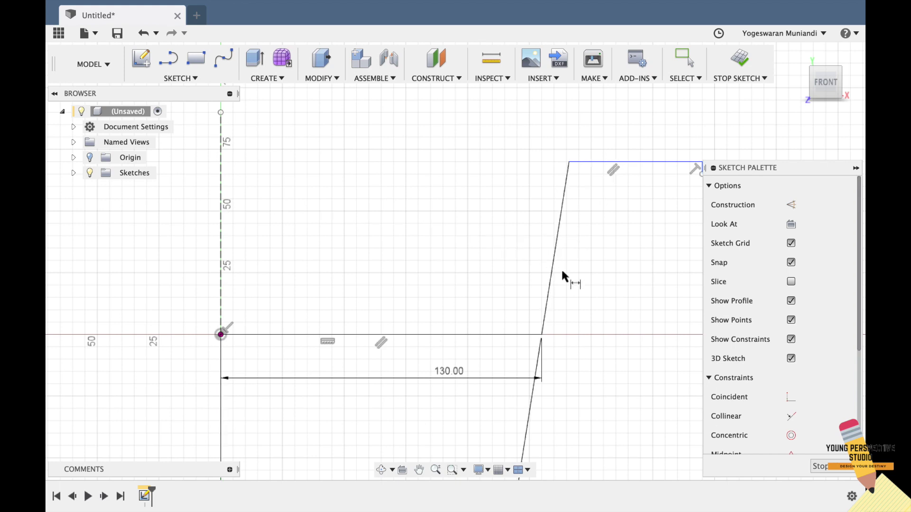
Step: Dimension the slanted wall line and set its length to 290 mm
scroll(565, 278, "right", 5)
left_click(436, 247)
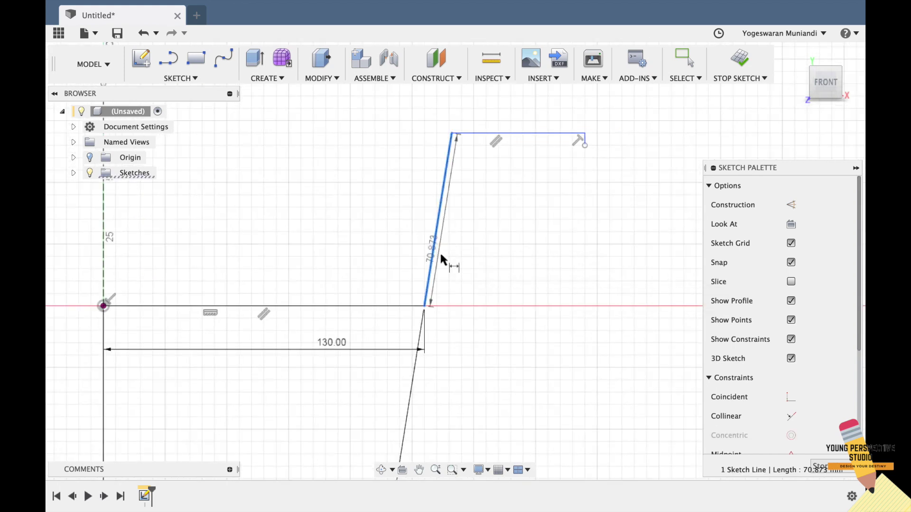
left_click(446, 259)
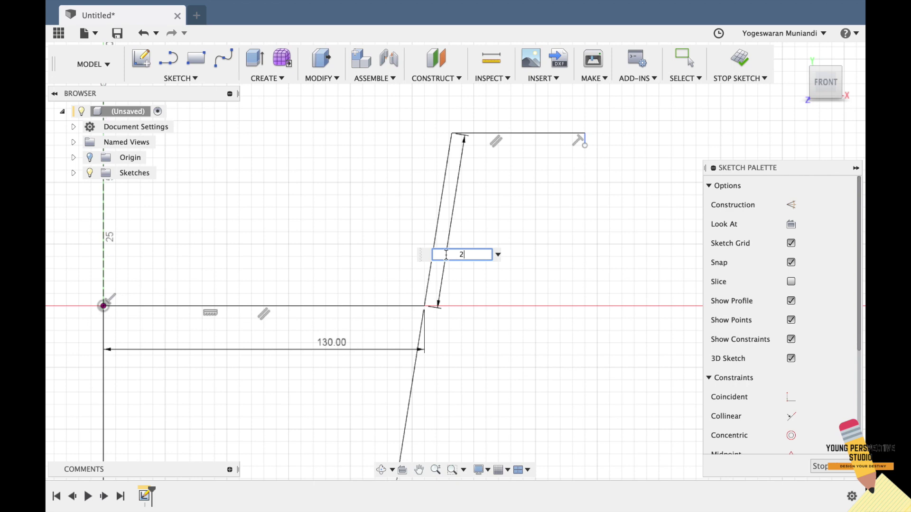
key("Return")
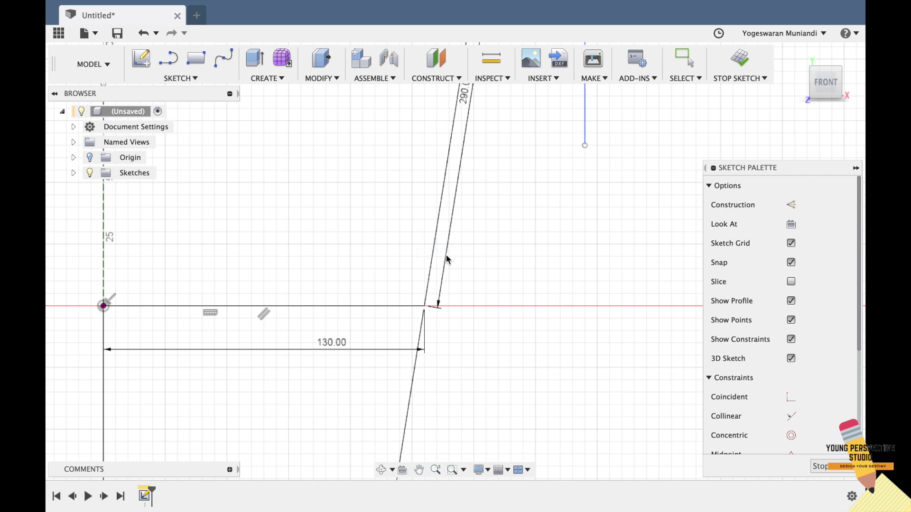
Step: Dimension the horizontal rim at the wall's upper end between its two endpoints and set it to 15 mm
scroll(550, 248, "up", 5)
scroll(550, 248, "down", 2)
scroll(550, 249, "up", 5)
scroll(547, 251, "down", 3)
scroll(547, 251, "down", 3)
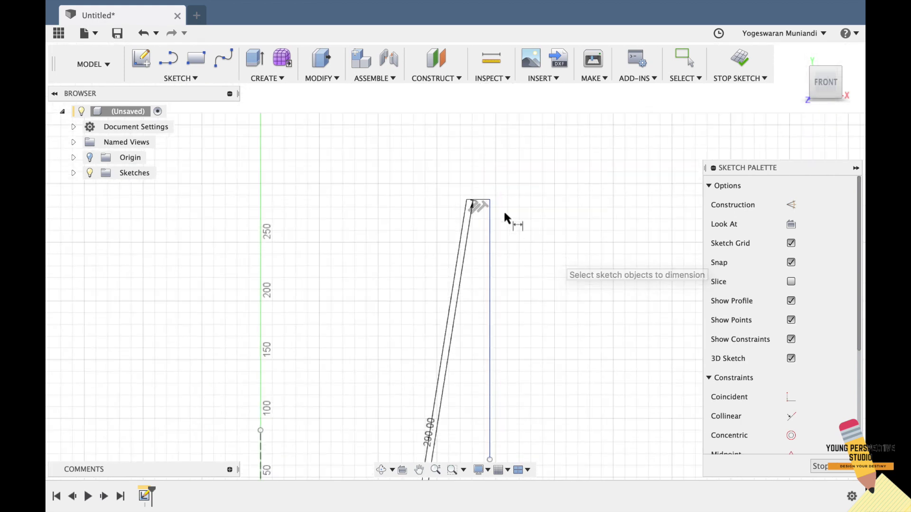
left_click(466, 200)
left_click(489, 200)
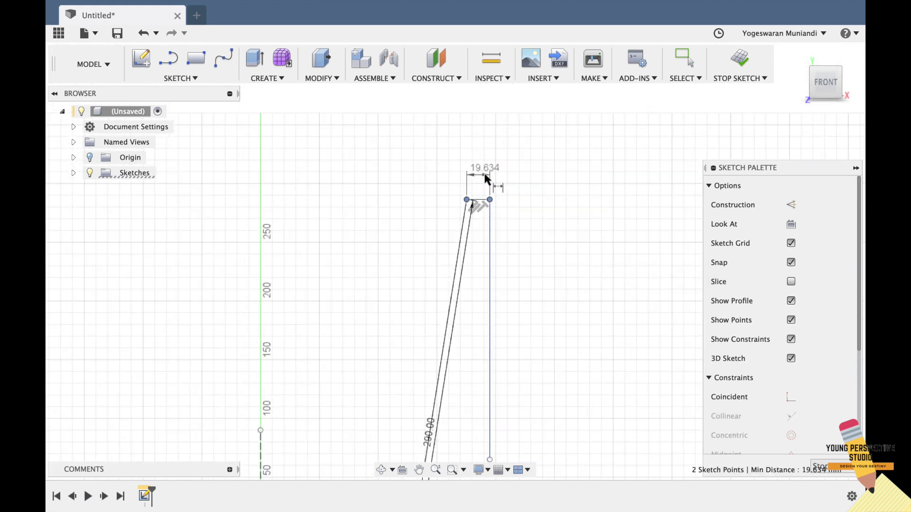
left_click(489, 174)
type("1")
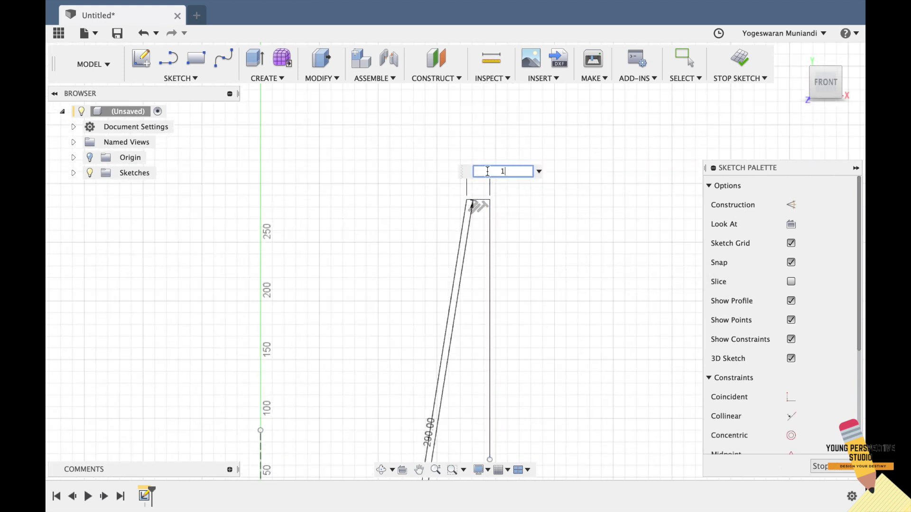
type("5")
key("Return")
Step: Dimension the vertical lip at the rim's outer end and set its length to 8 mm
left_click(484, 254)
left_click(539, 254)
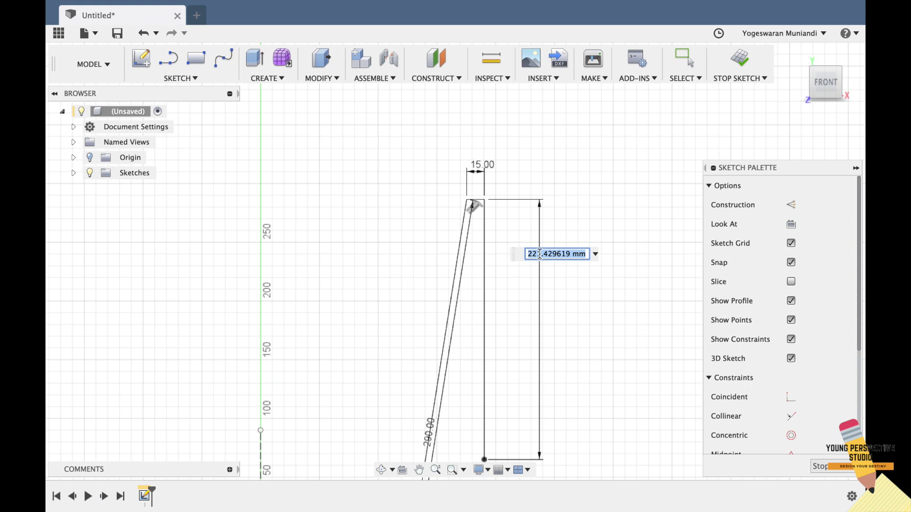
key("Return")
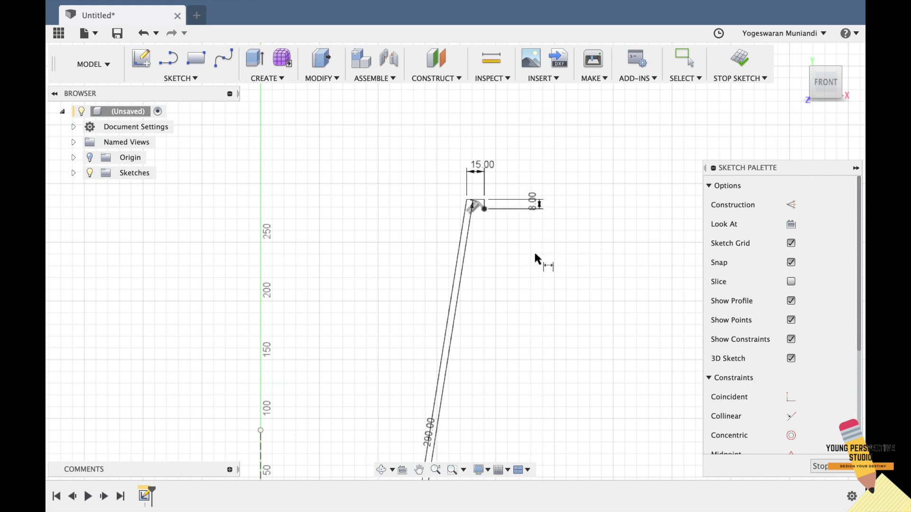
Step: Add a 15 mm sketch fillet at the corner between the base line and the slanted wall
scroll(499, 255, "up", 5)
scroll(498, 250, "down", 3)
scroll(498, 250, "down", 3)
scroll(498, 250, "down", 5)
scroll(498, 254, "down", 4)
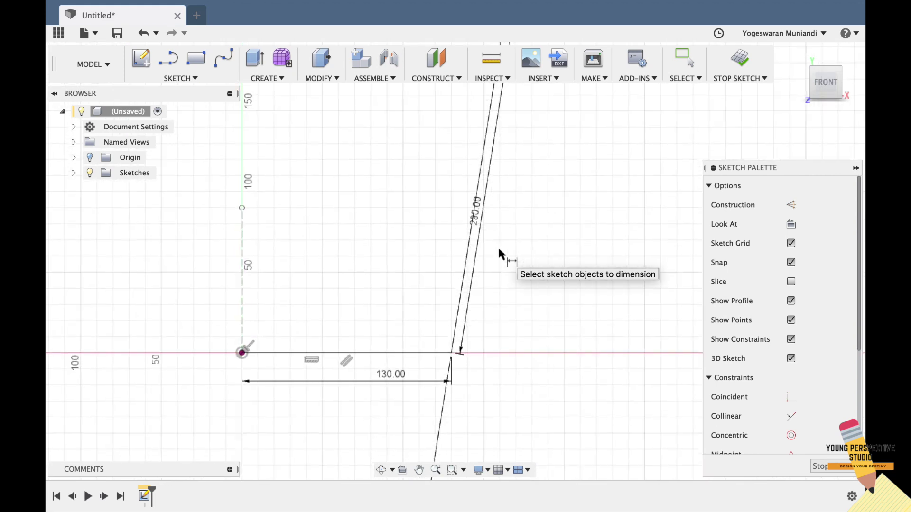
key("Escape")
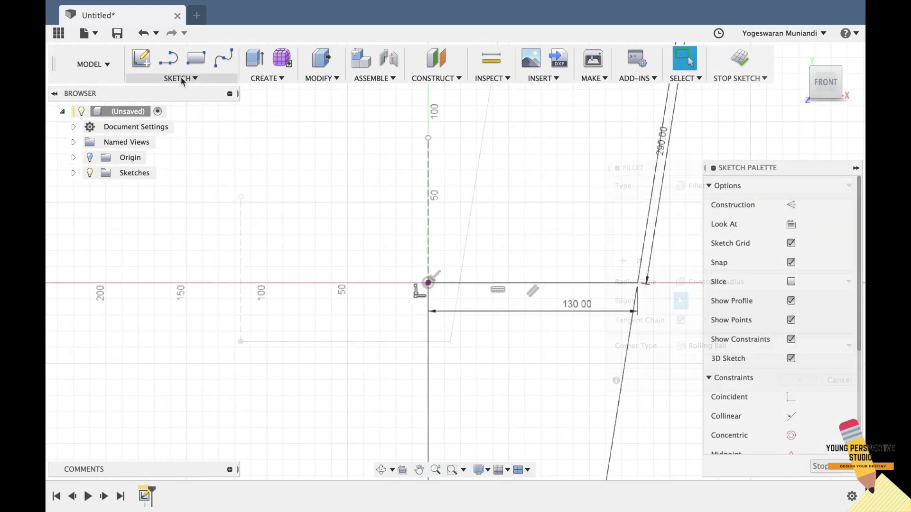
left_click(181, 79)
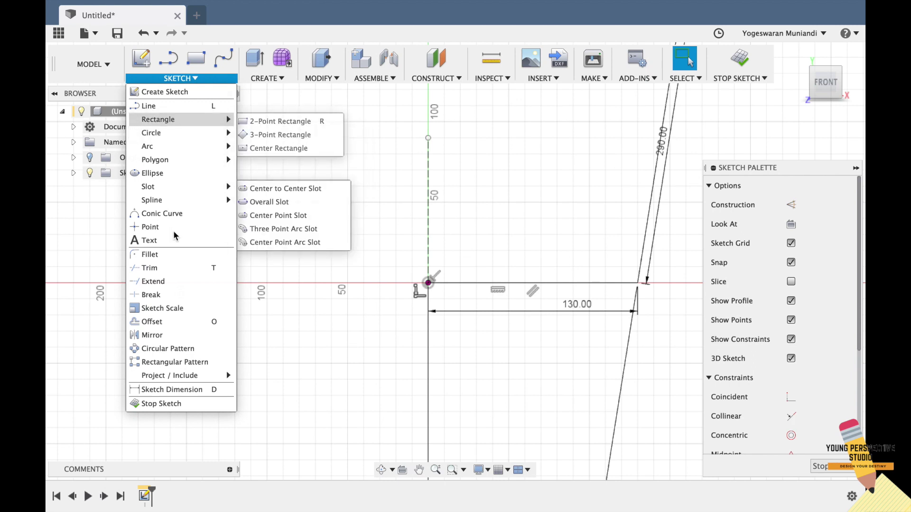
left_click(169, 255)
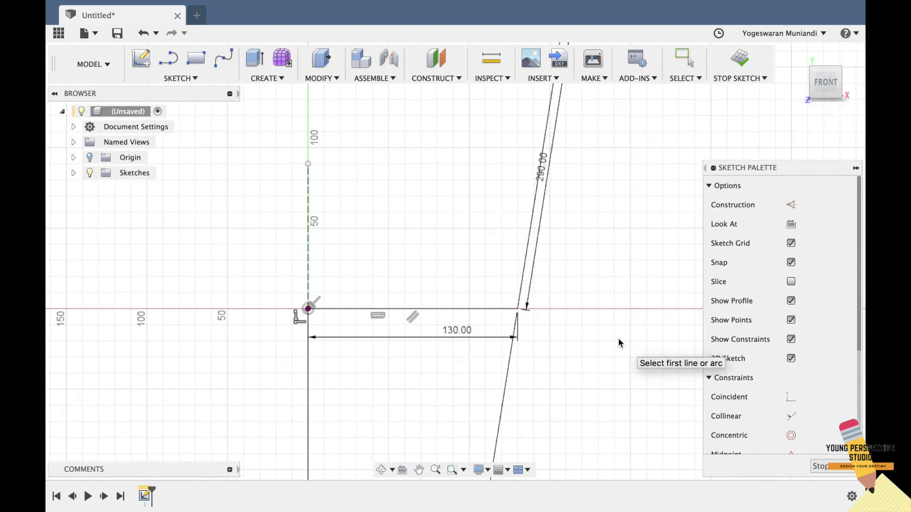
middle_click_drag(536, 330, 463, 349)
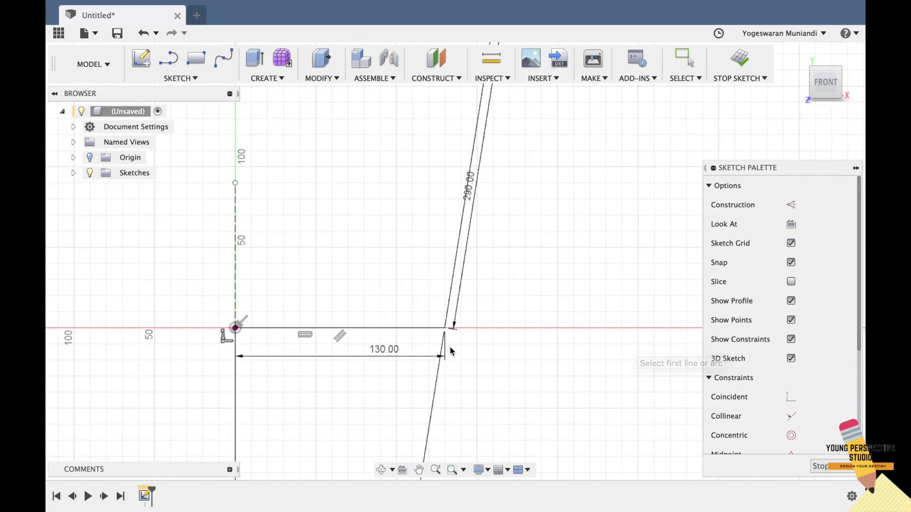
left_click(429, 328)
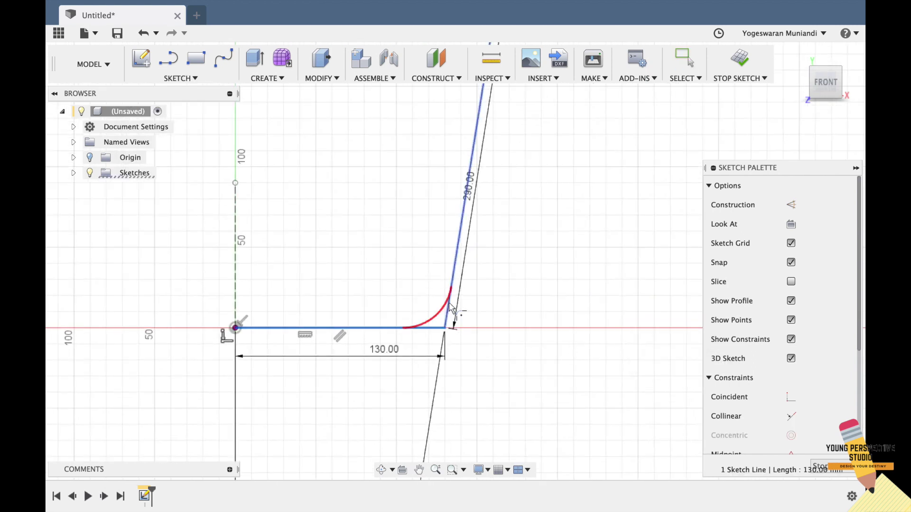
left_click(448, 309)
type("15")
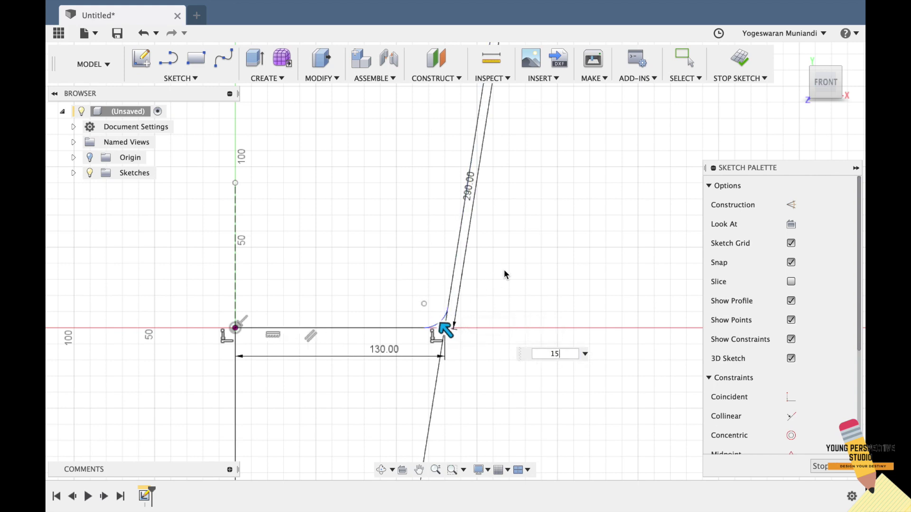
key("Return")
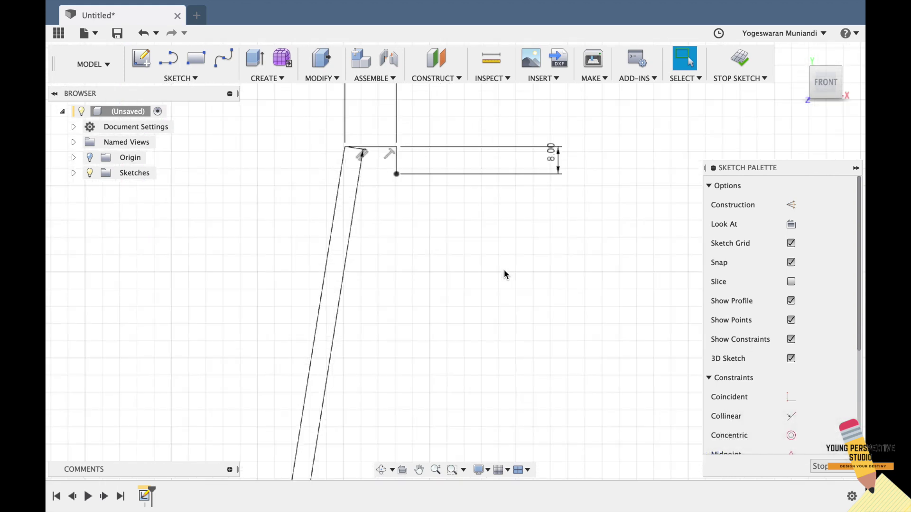
Step: Add a 5 mm sketch fillet at the corner between the slanted wall and the rim
left_click(163, 79)
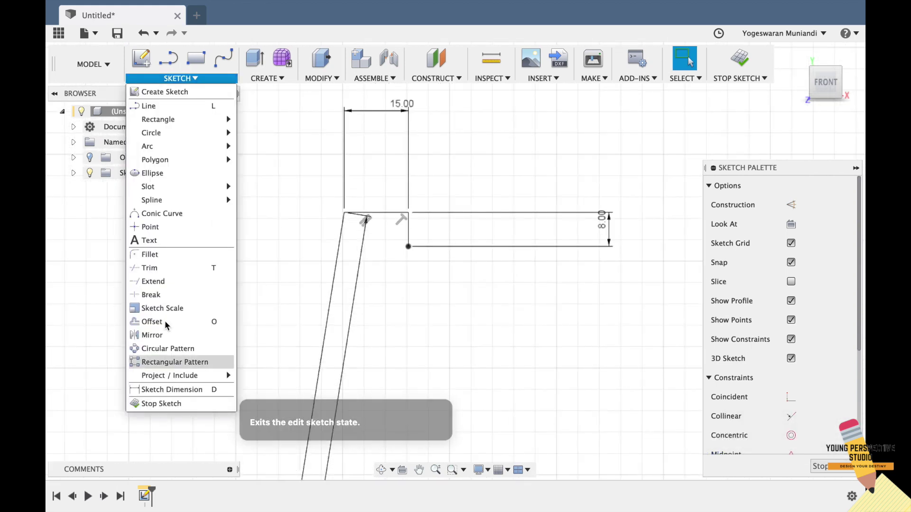
left_click(157, 255)
left_click(338, 240)
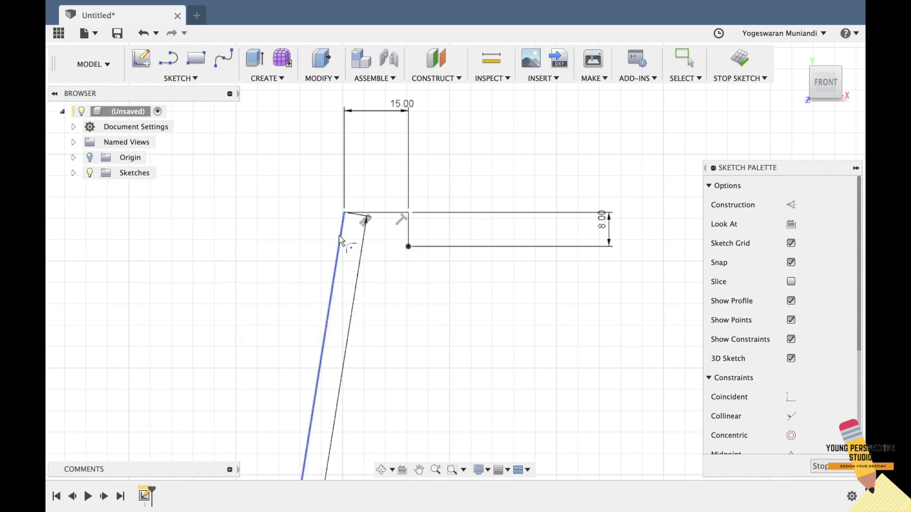
left_click(378, 218)
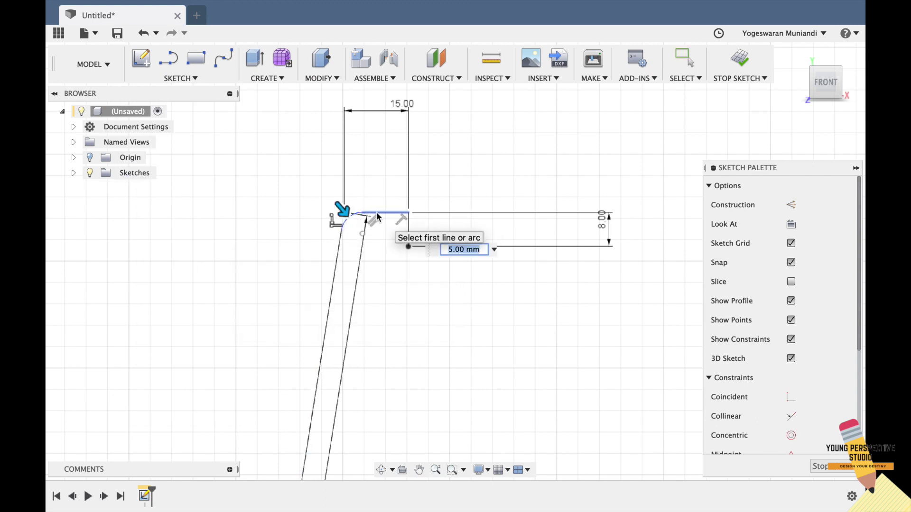
key("Return")
key("Escape")
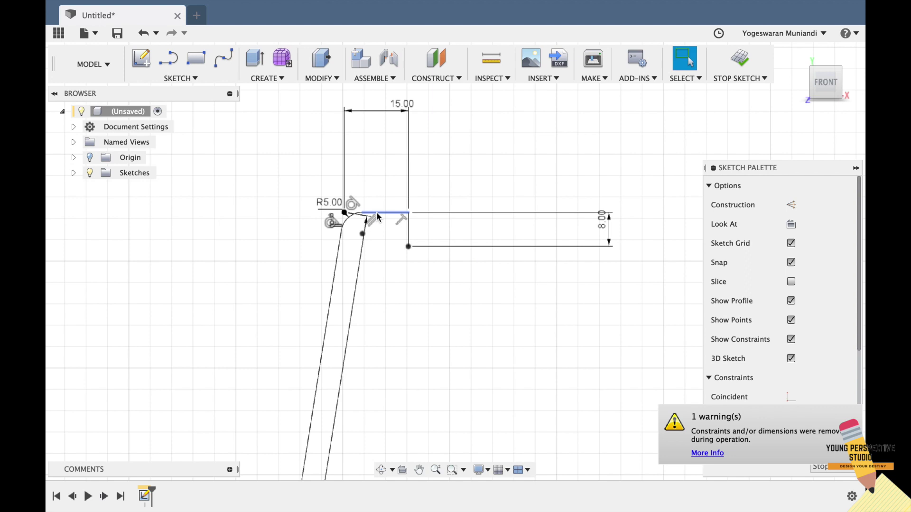
Step: Add a 3 mm sketch fillet at the corner between the rim and the vertical lip
left_click(400, 218)
left_click(408, 228)
left_click(181, 77)
left_click(185, 254)
left_click(392, 213)
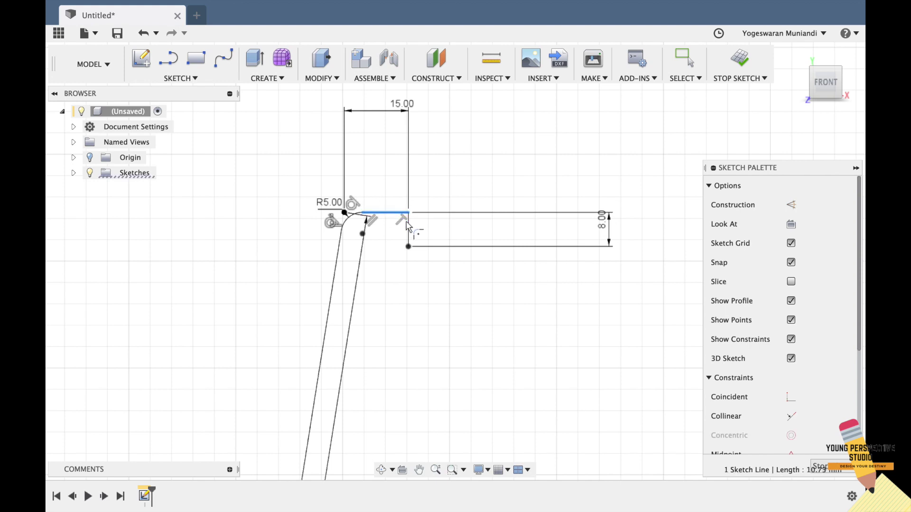
left_click(407, 229)
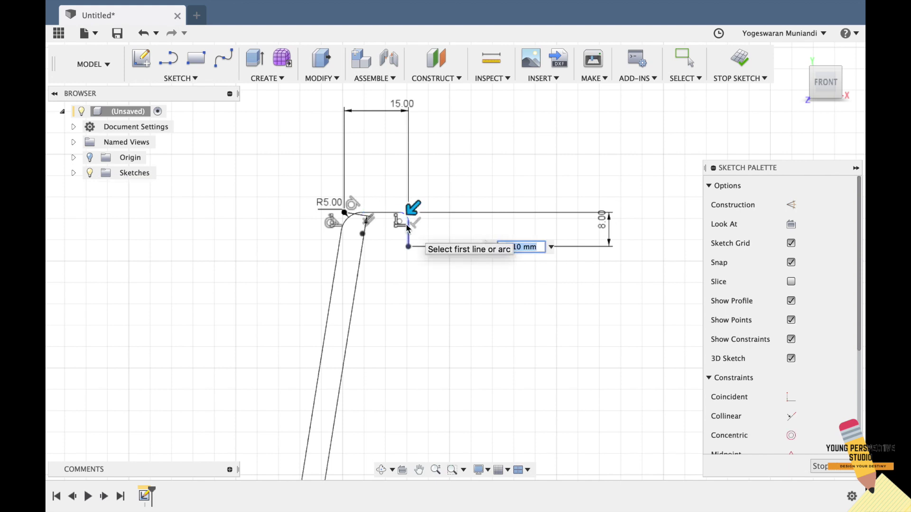
type("3")
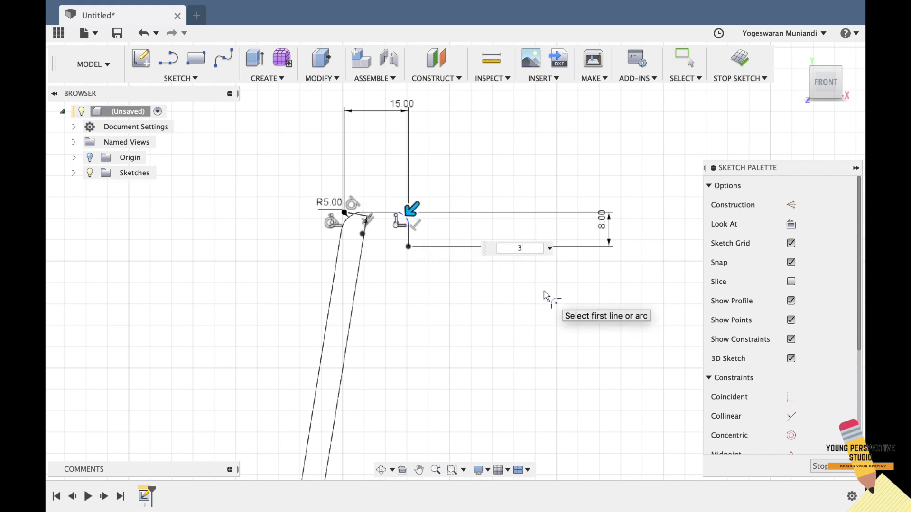
key("Return")
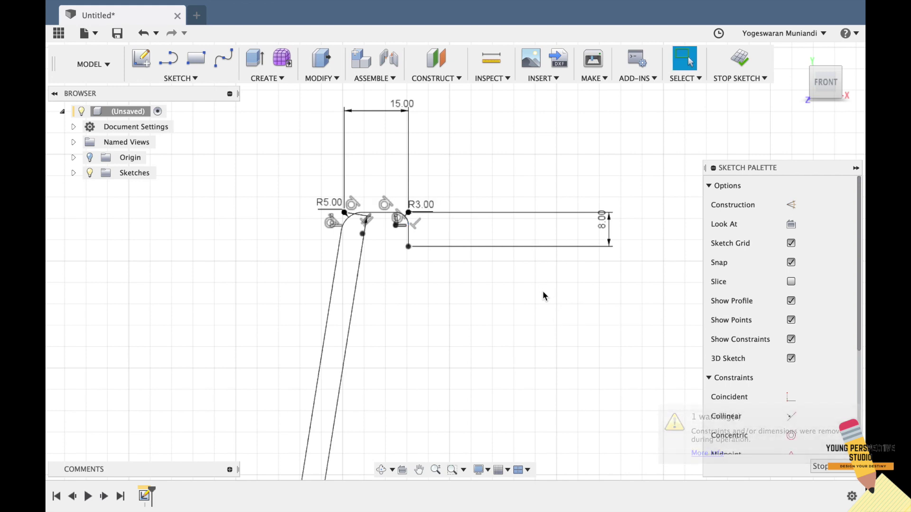
Step: Offset the whole chained profile by 2 mm to give the base, wall, rim and lip their thickness
scroll(543, 297, "down", 5)
key("o")
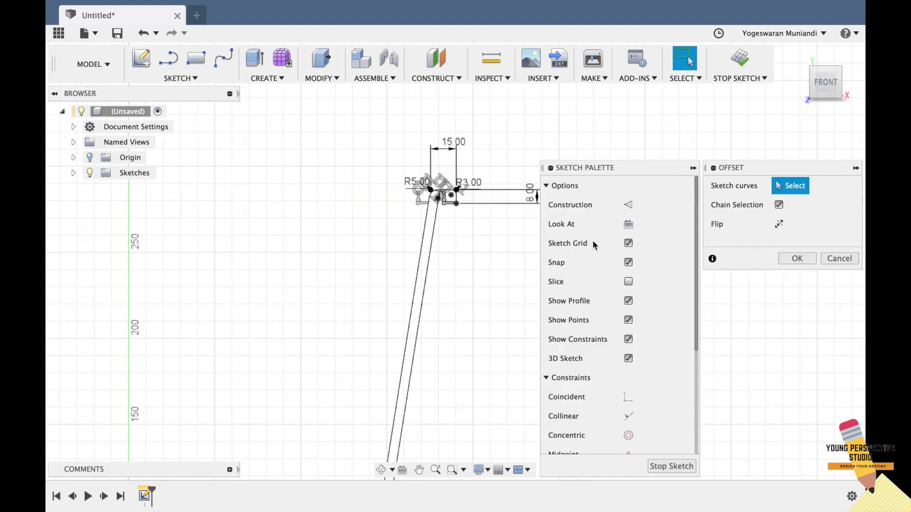
scroll(490, 242, "up", 5)
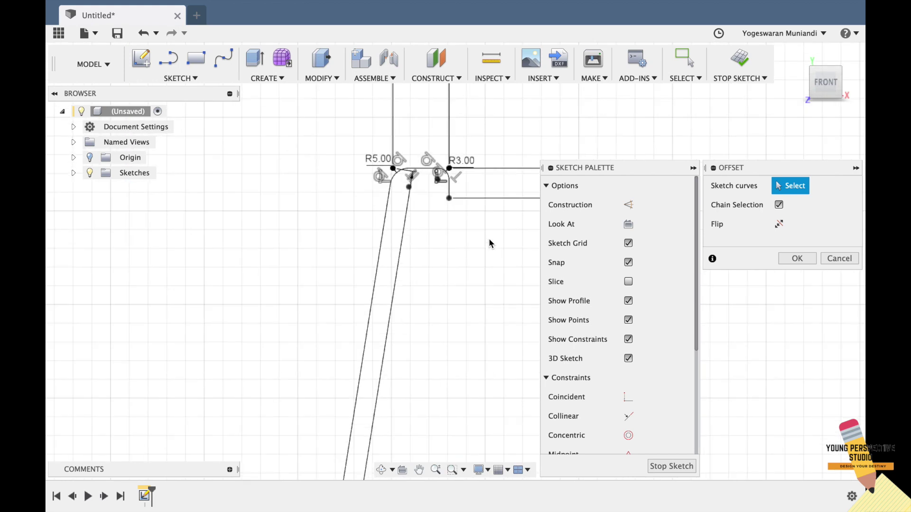
left_click(468, 153)
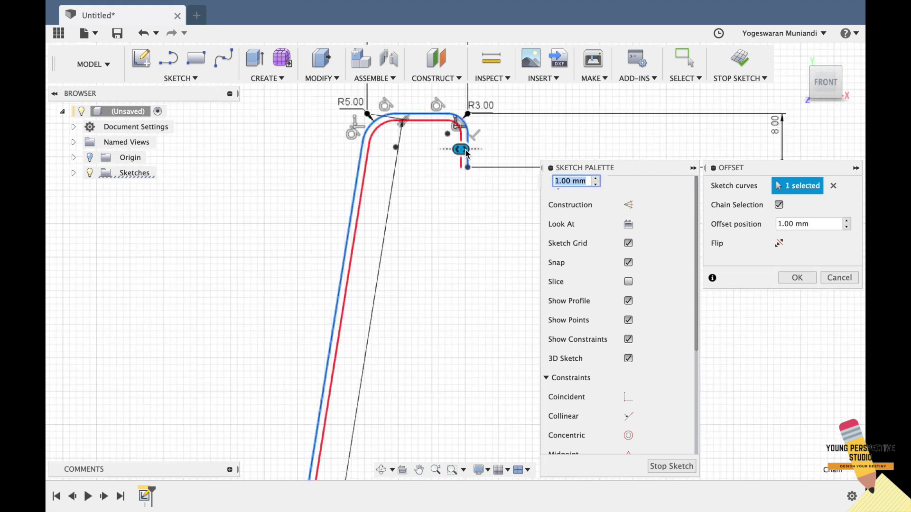
left_click(816, 224)
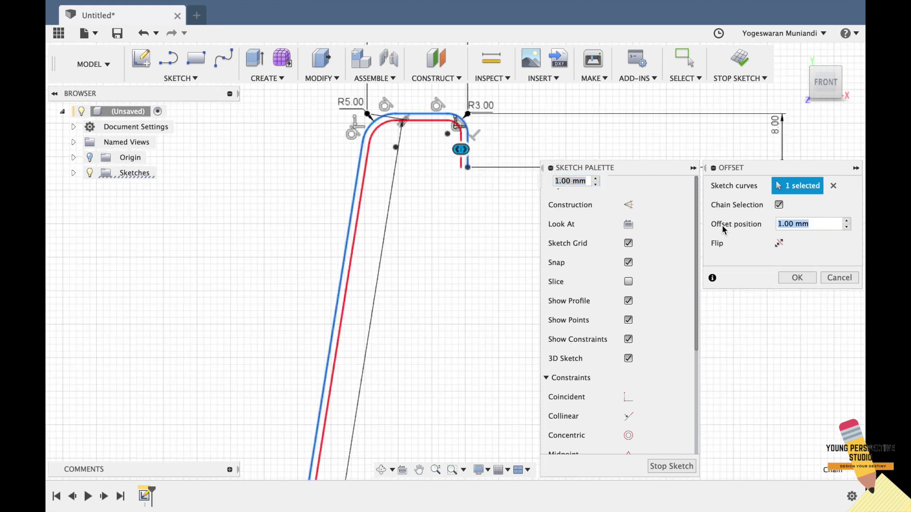
type("2")
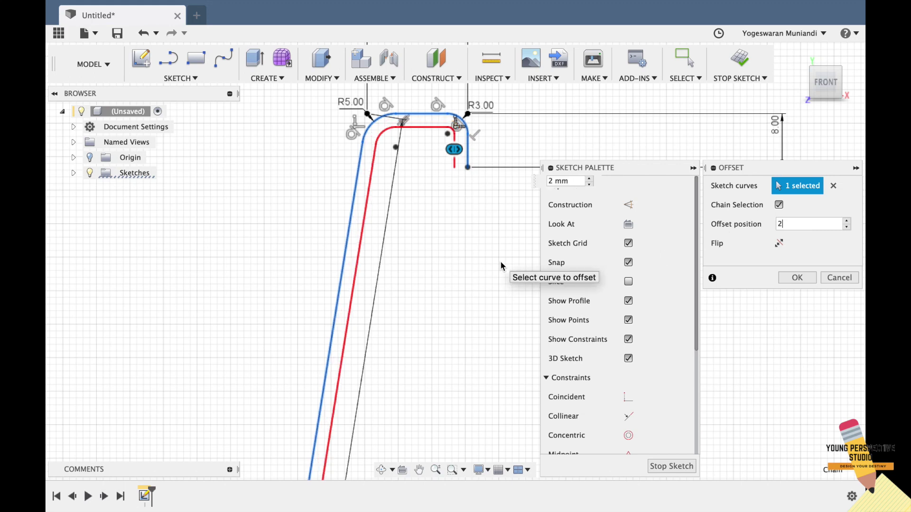
scroll(476, 259, "down", 2)
scroll(476, 259, "down", 10)
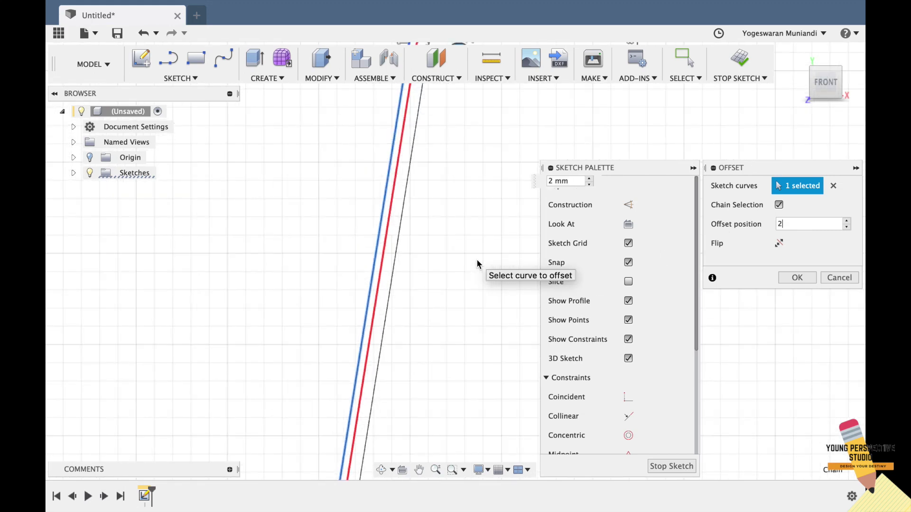
scroll(476, 259, "down", 15)
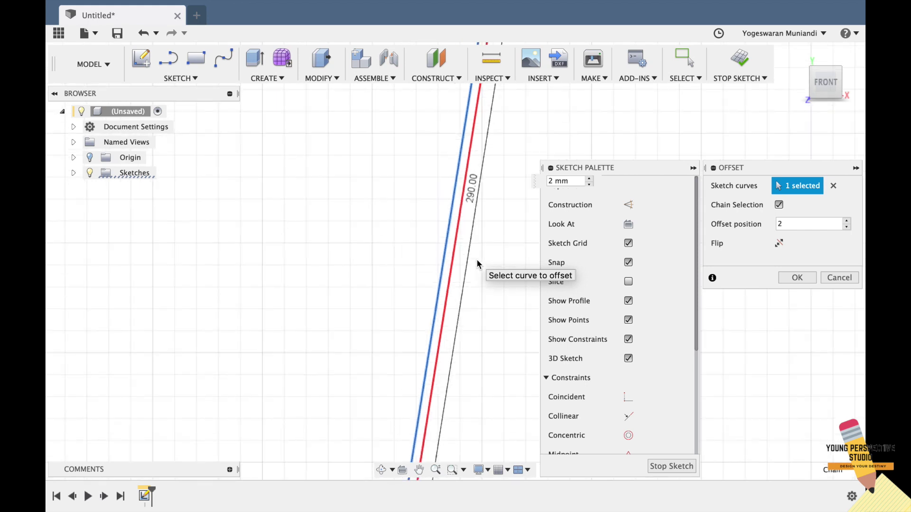
scroll(476, 259, "left", 12)
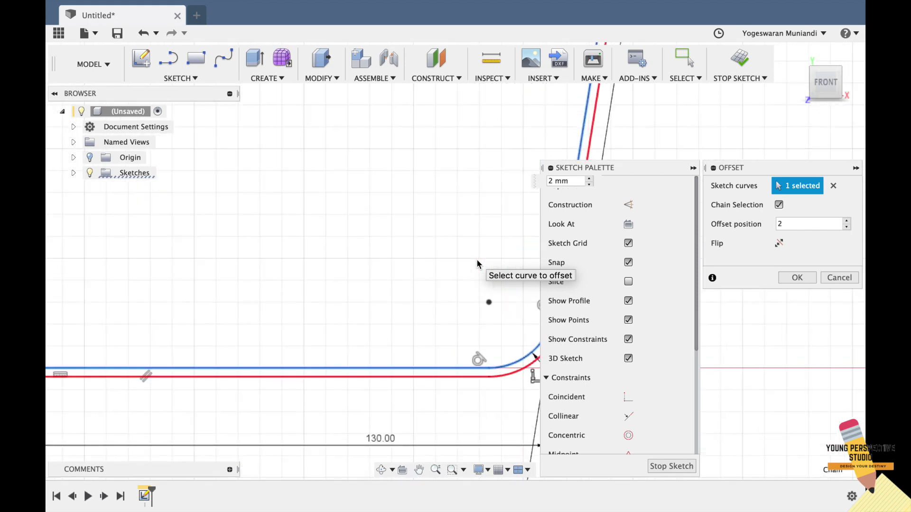
left_click(797, 278)
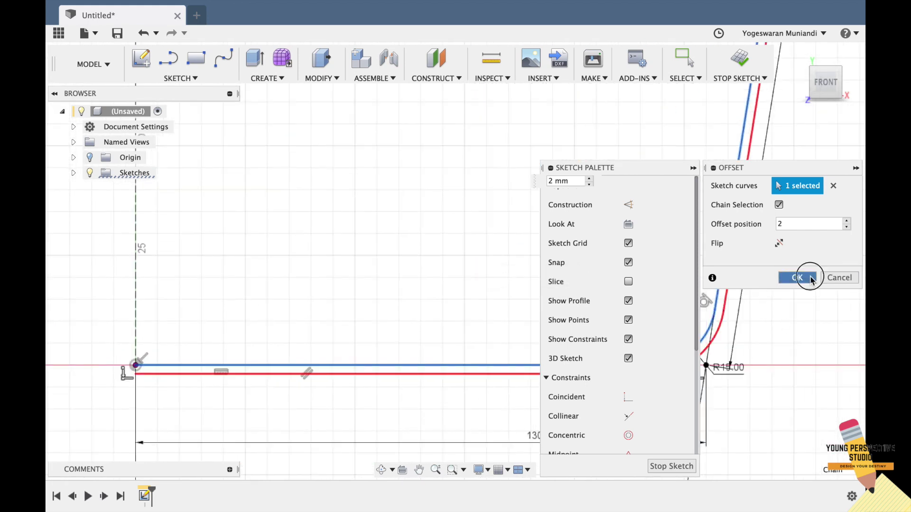
Step: Close the profile with short lines joining the original and offset curves at the base's axis end and the lip's end
key("l")
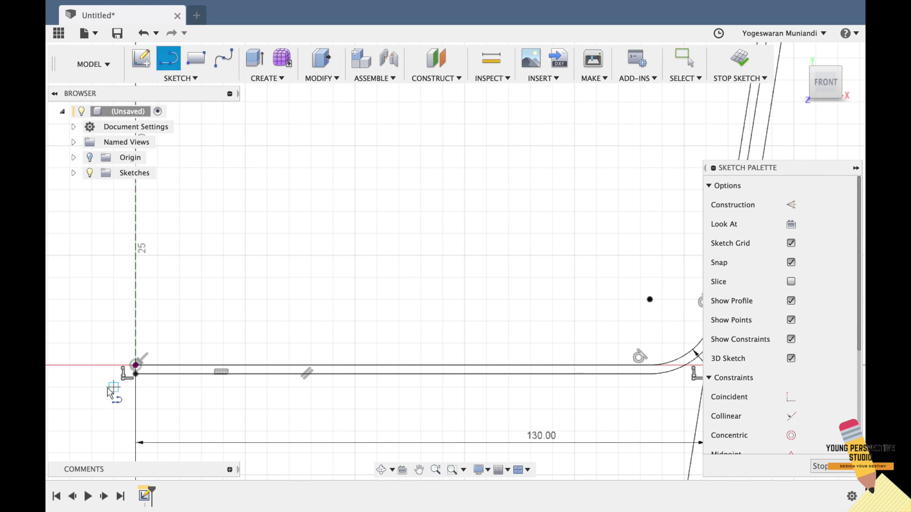
left_click(136, 375)
left_click(135, 365)
key("Escape")
scroll(386, 317, "up", 10)
scroll(386, 317, "right", 8)
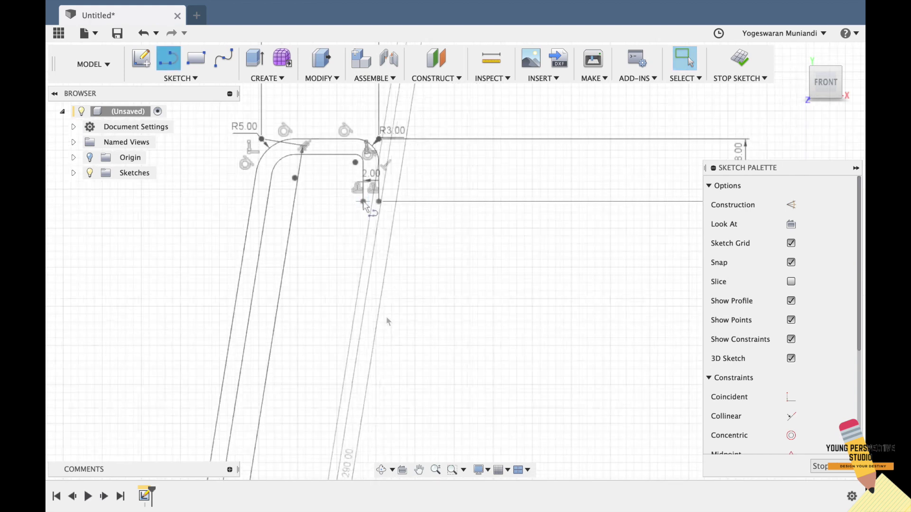
left_click(378, 202)
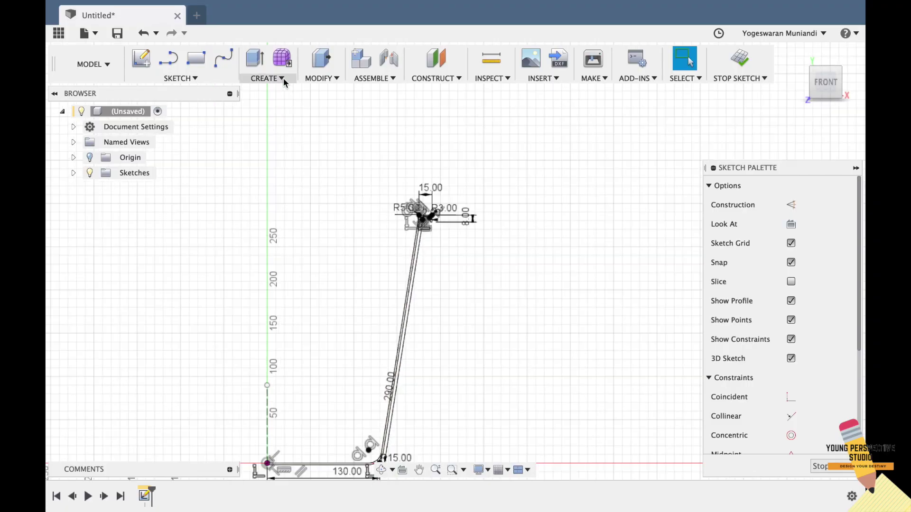
Step: Revolve the closed wall profile 360 degrees around the vertical construction line as a new body
left_click(283, 79)
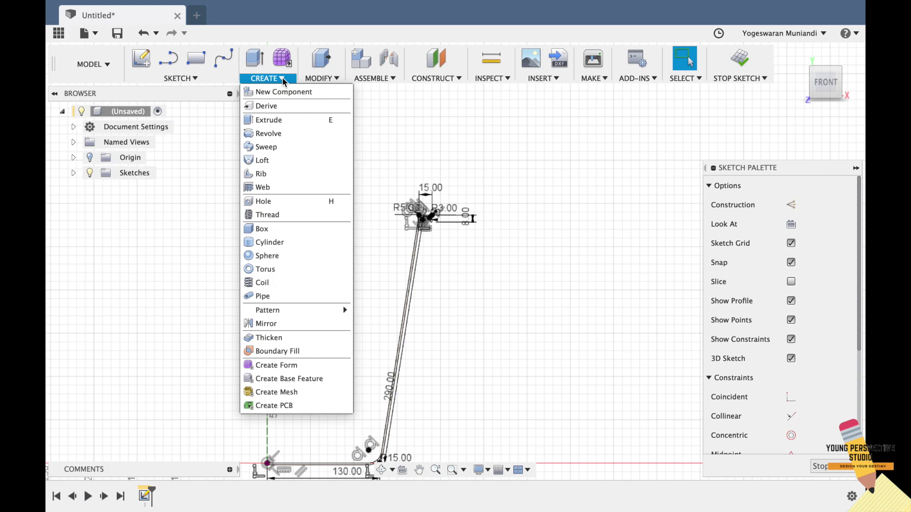
left_click(267, 133)
scroll(380, 202, "up", 3)
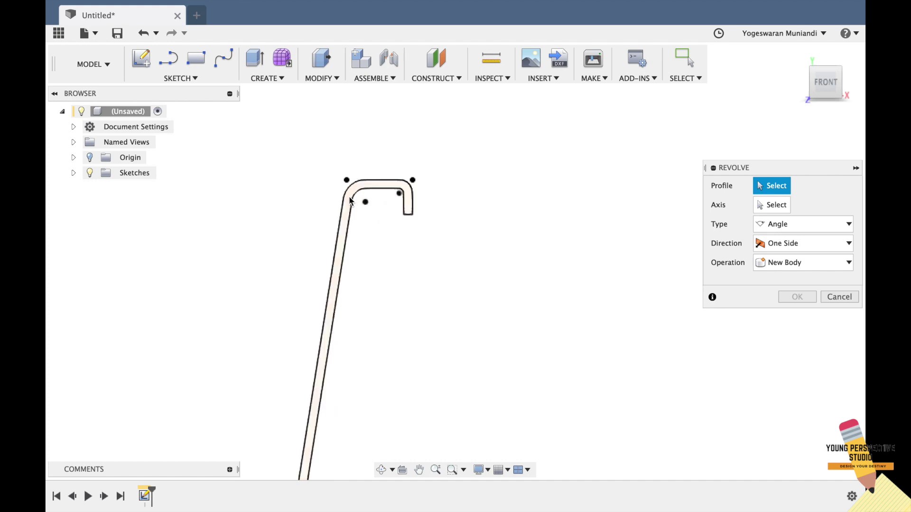
left_click(350, 199)
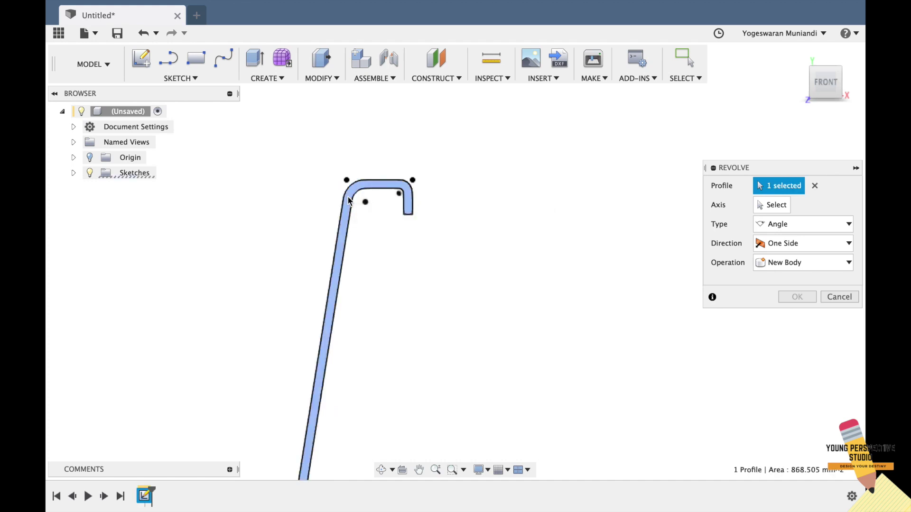
left_click(773, 205)
scroll(587, 246, "down", 5)
left_click(275, 365)
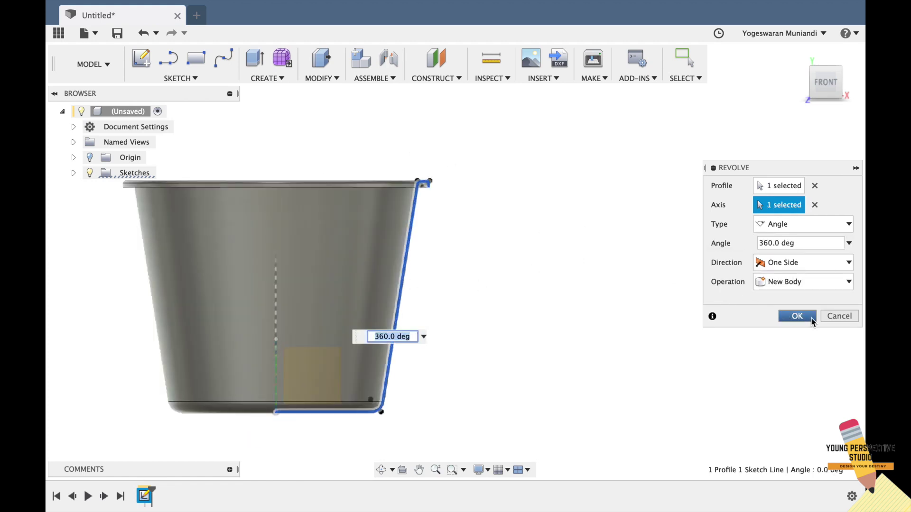
left_click(796, 316)
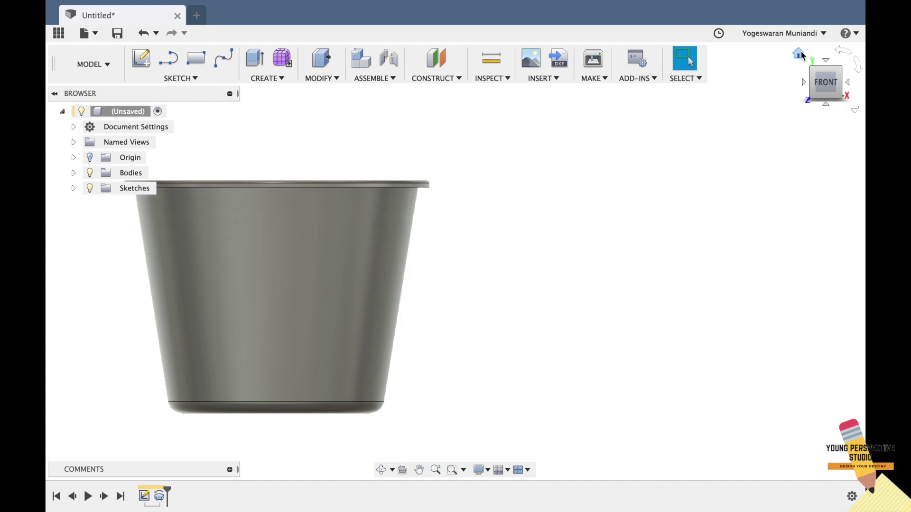
Step: Start a sketch on the front plane and draw a horizontal center point slot on the vertical axis above the container's base
left_click(800, 54)
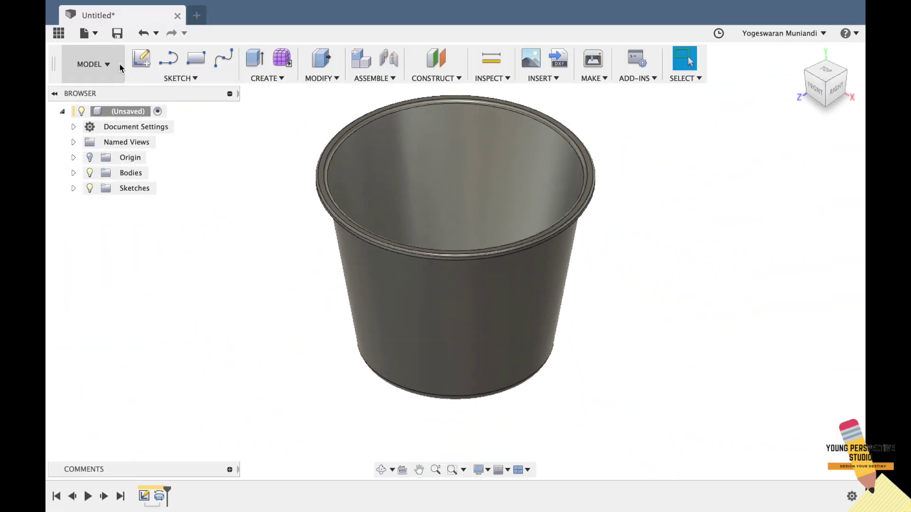
left_click(141, 66)
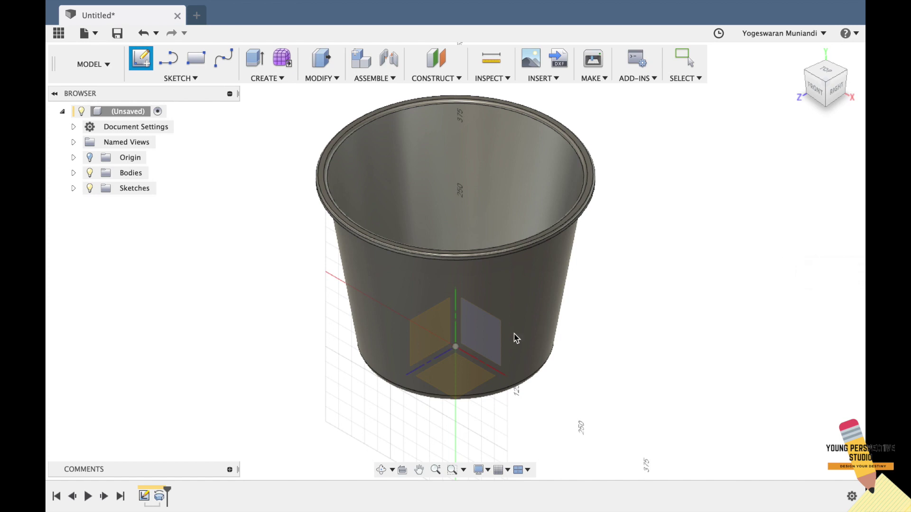
left_click(493, 333)
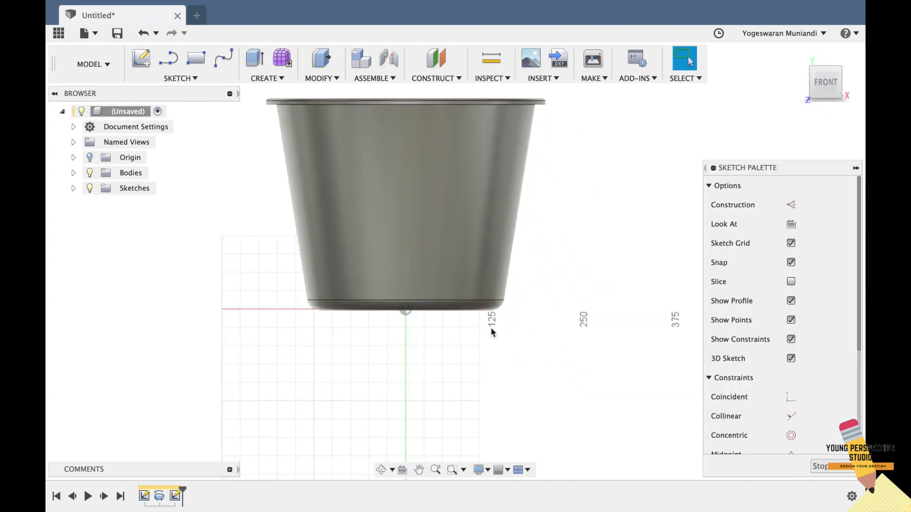
left_click(171, 78)
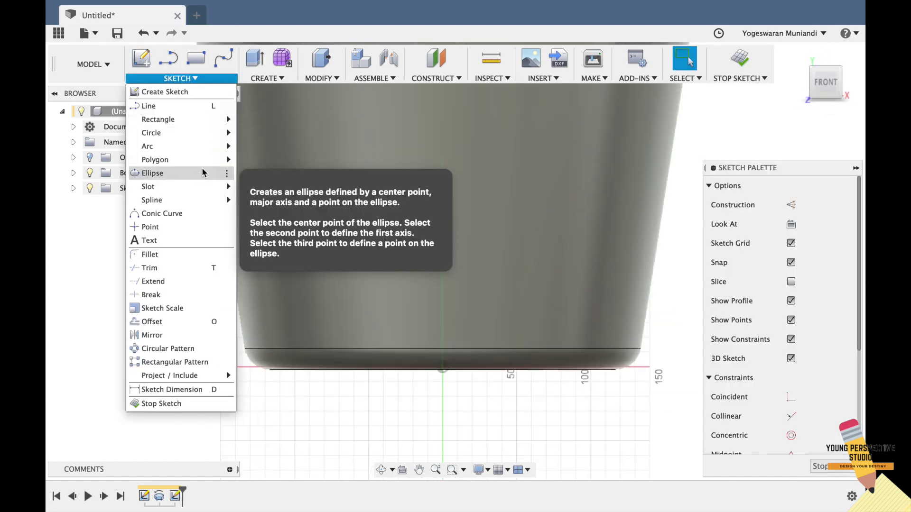
mouse_move(204, 187)
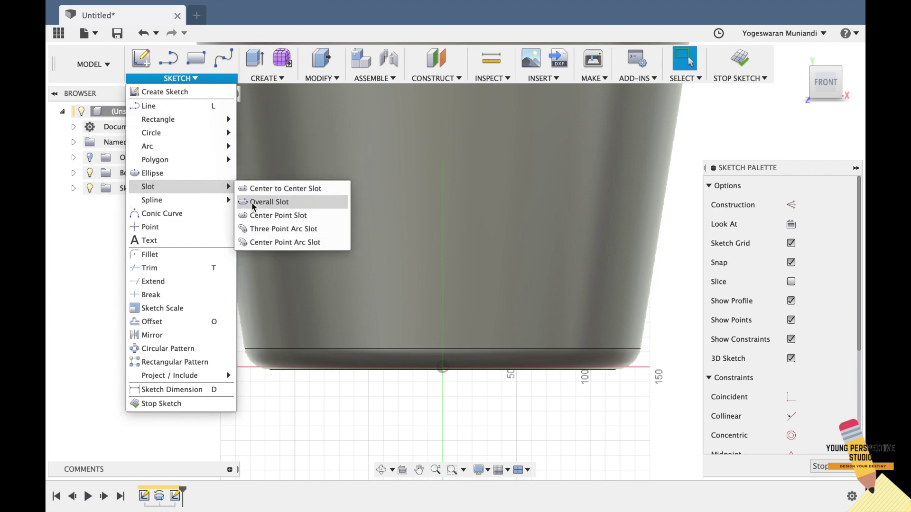
left_click(267, 216)
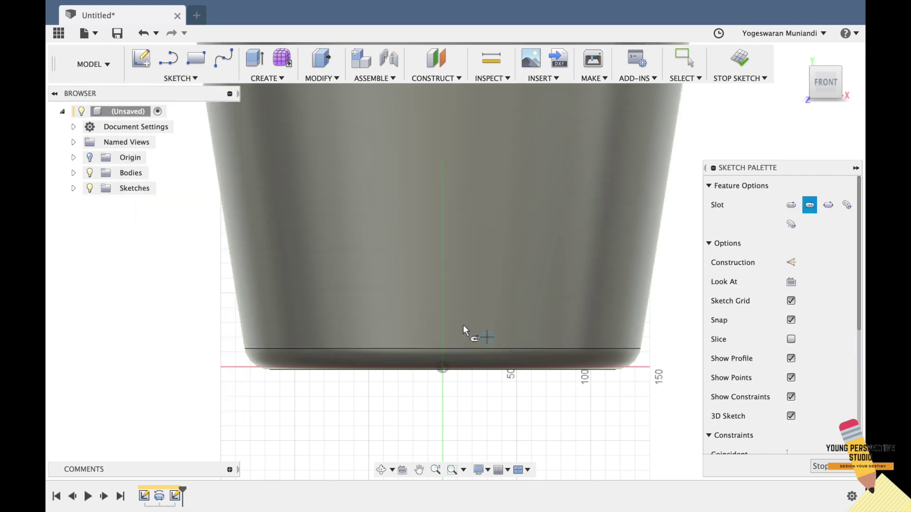
left_click(442, 296)
left_click(502, 295)
left_click(400, 309)
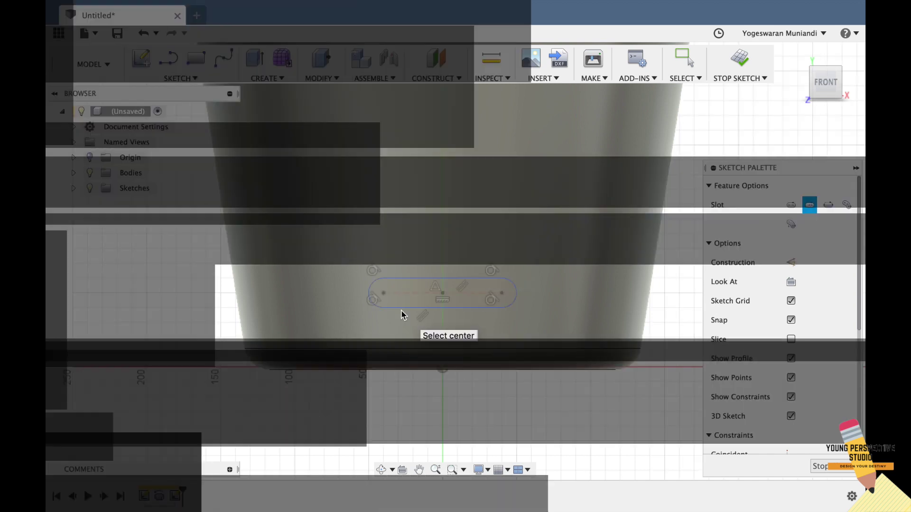
key("Escape")
Step: Move the slot off-centre and align its centre point vertically with the origin using a Horizontal/Vertical constraint
mouse_move(444, 295)
left_mouse_down()
mouse_move(466, 261)
mouse_move(490, 259)
mouse_move(414, 272)
mouse_move(375, 260)
left_mouse_up()
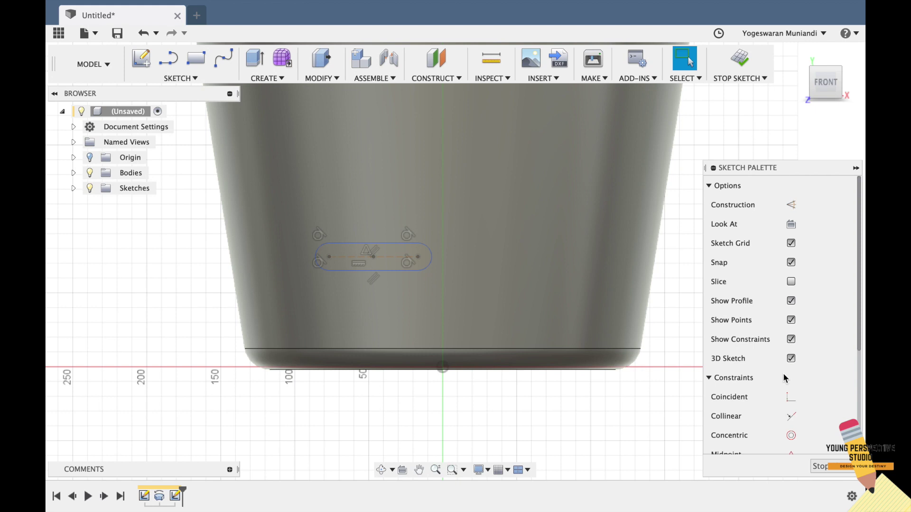
left_click(374, 257)
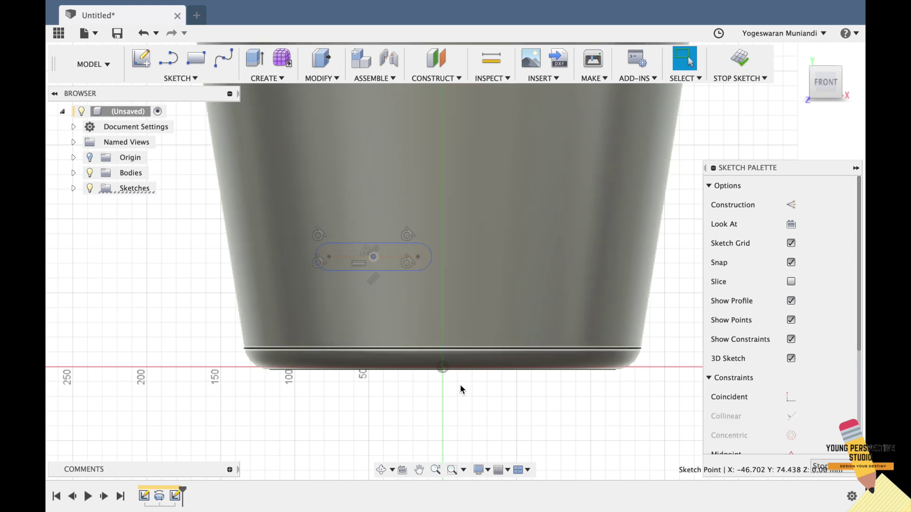
left_click(442, 368)
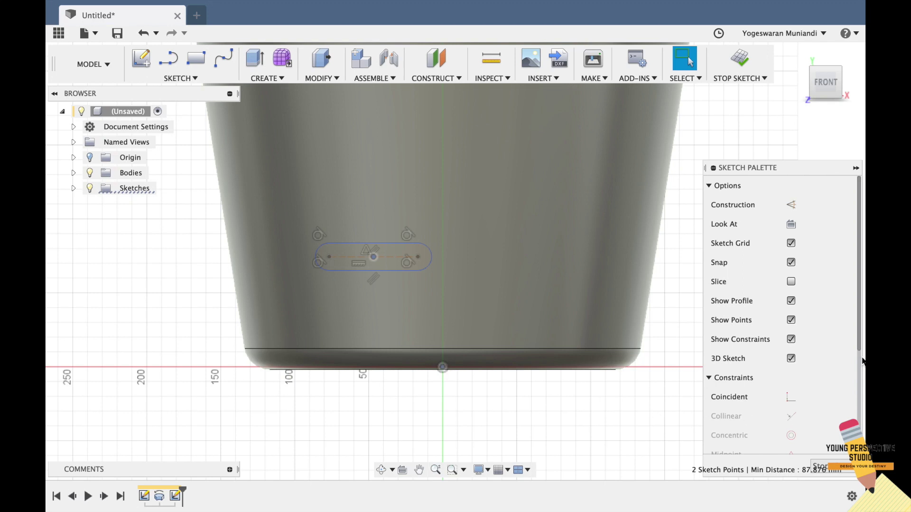
mouse_move(857, 332)
left_mouse_down()
mouse_move(854, 386)
mouse_move(836, 404)
left_mouse_up()
left_click(790, 416)
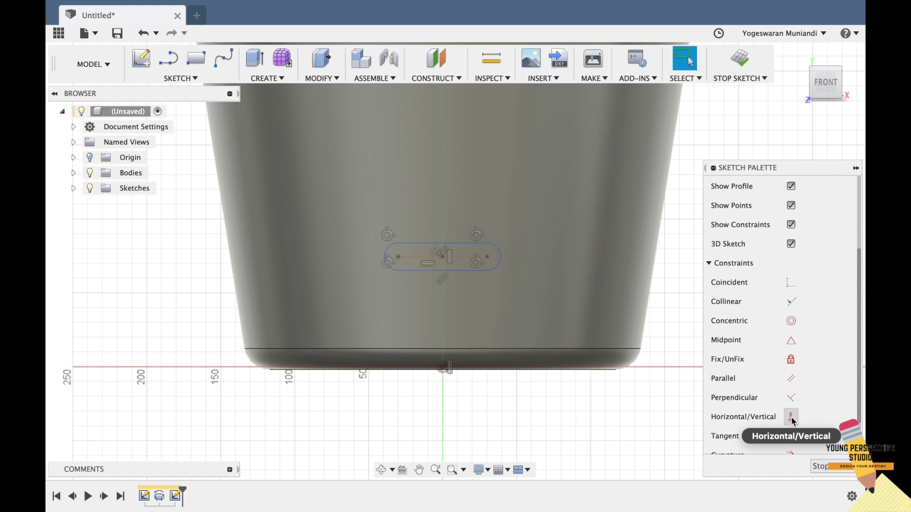
Step: Dimension the slot's centre point 50 mm above the origin
mouse_move(443, 262)
left_mouse_down()
mouse_move(441, 318)
mouse_move(451, 228)
mouse_move(444, 349)
mouse_move(444, 321)
left_mouse_up()
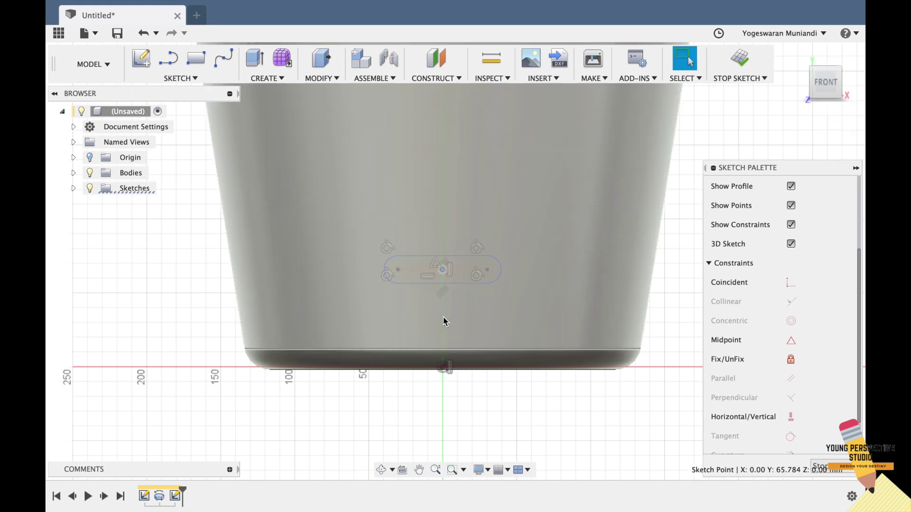
key("d")
left_click(443, 369)
left_click(442, 271)
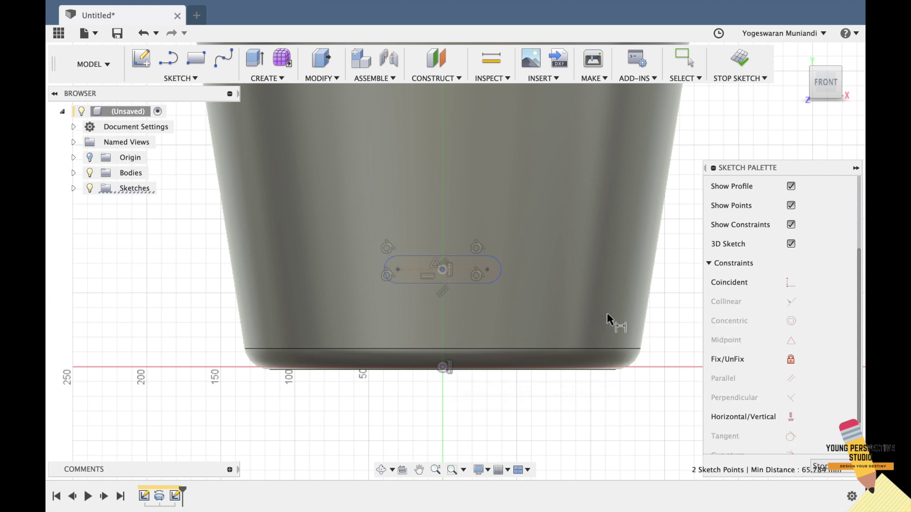
left_click(680, 281)
type("5")
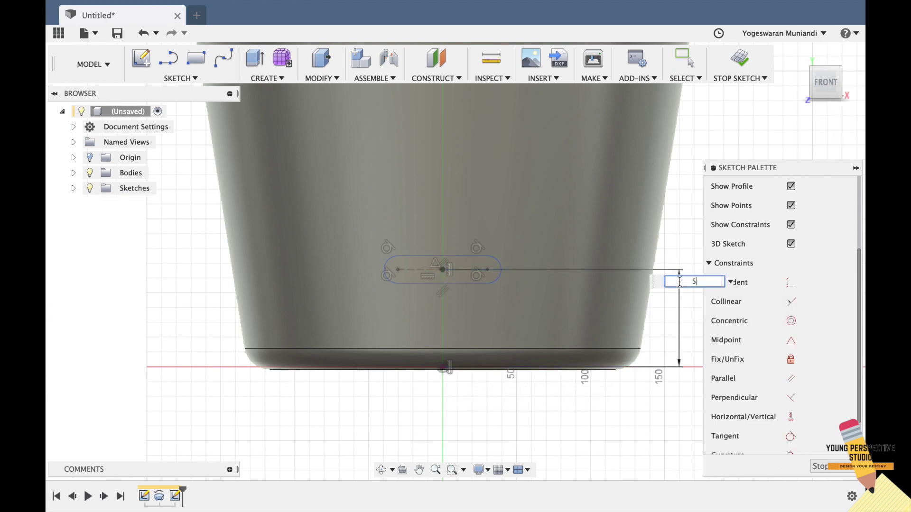
type("0")
key("Return")
Step: Dimension the slot with 30 mm between its end-arc centres and an end radius of 10 mm
left_click(398, 292)
left_click(487, 292)
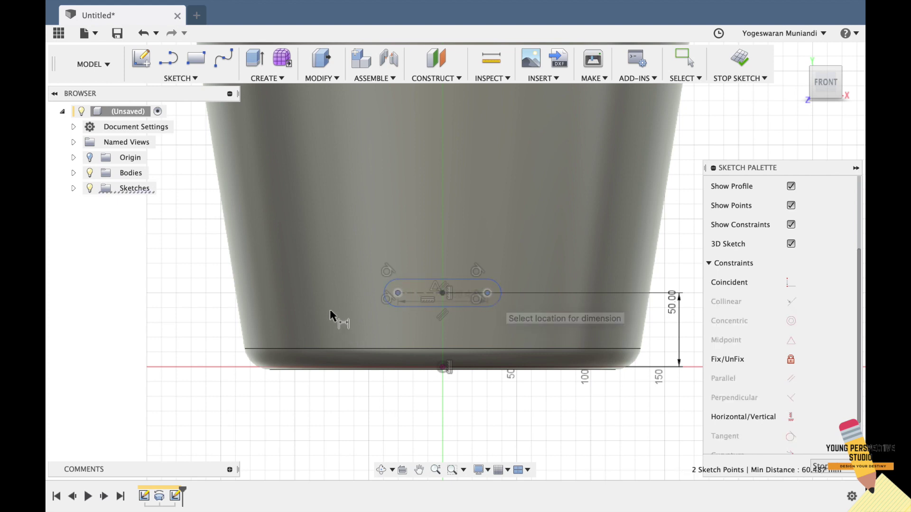
left_click(352, 395)
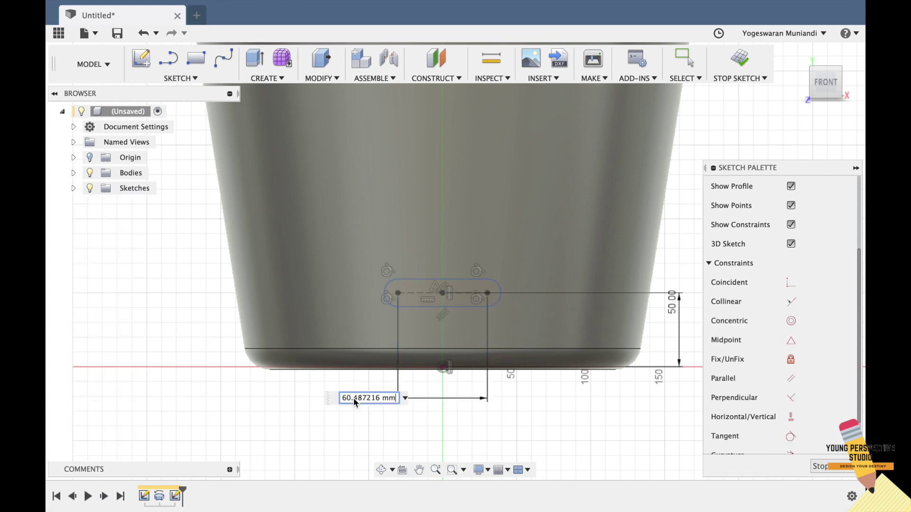
key("Return")
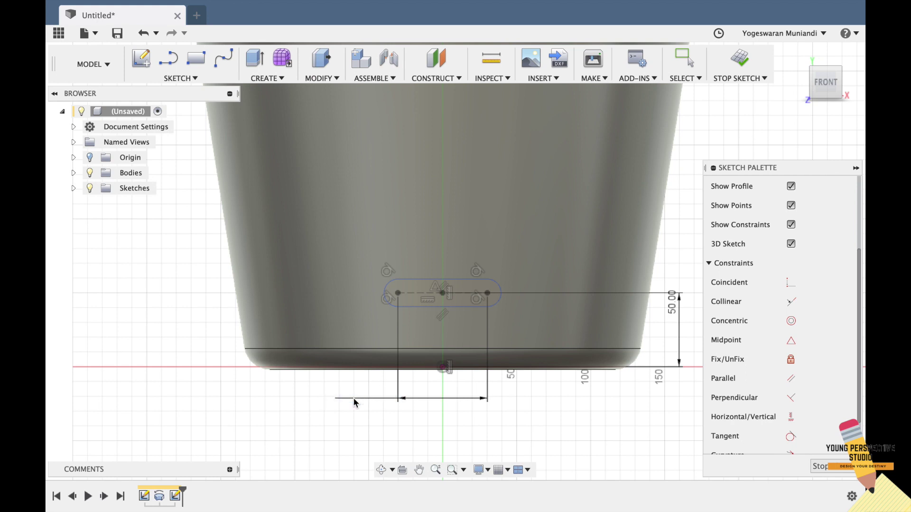
left_click(478, 306)
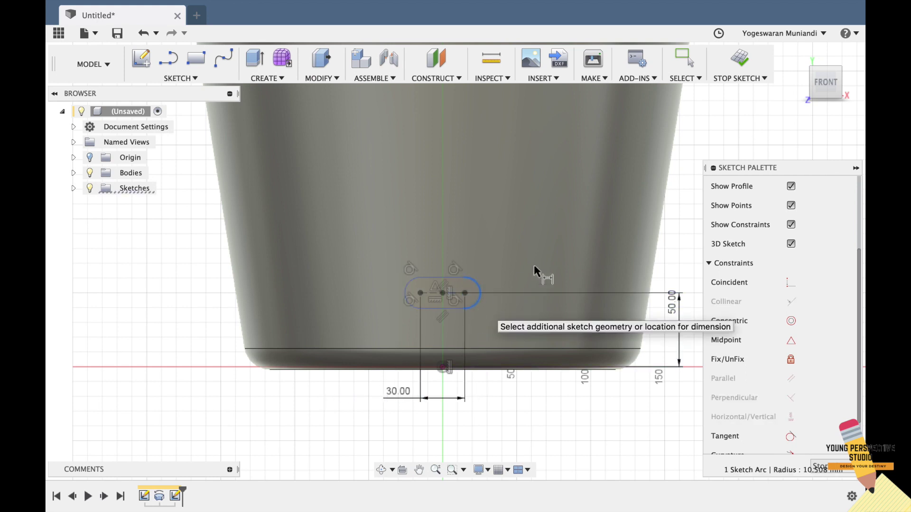
left_click(558, 262)
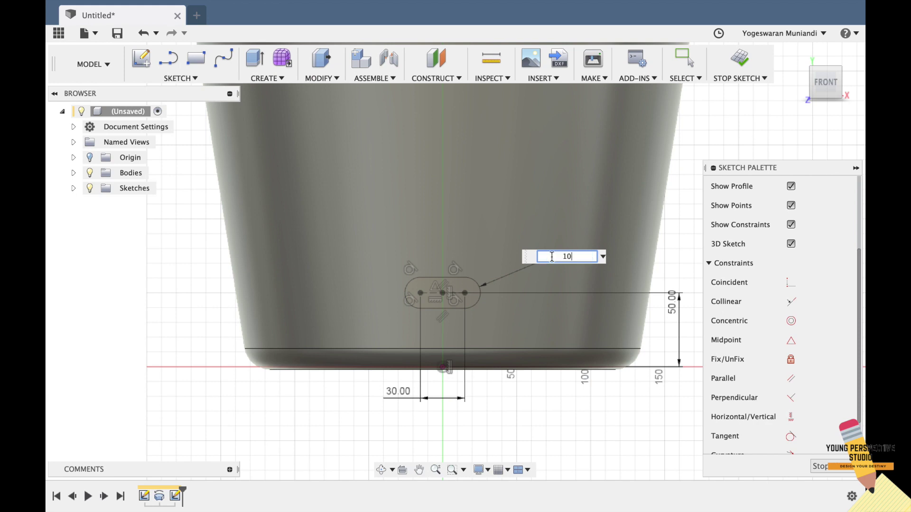
type("10")
key("Return")
Step: Start an extruded cut of the slot profile with its extent set to the container's tapered side wall face
scroll(560, 300, "down", 2)
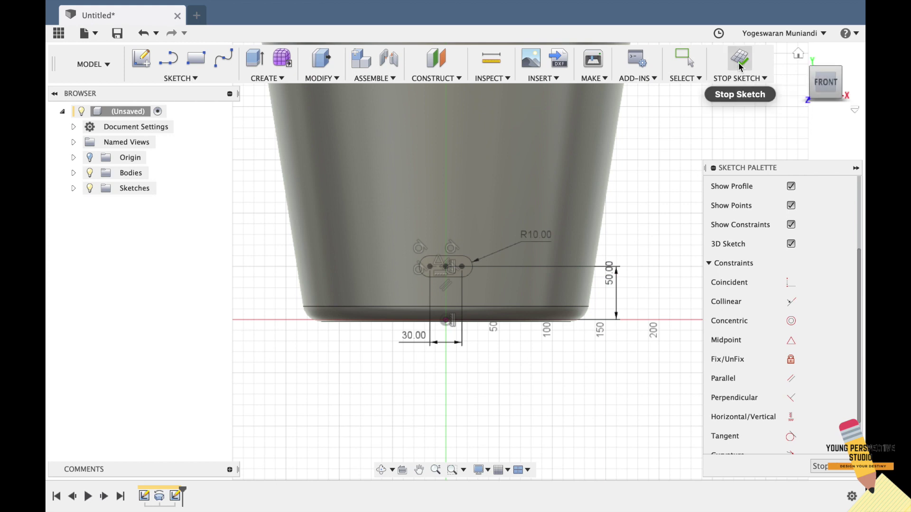
left_click(252, 60)
left_click(808, 58)
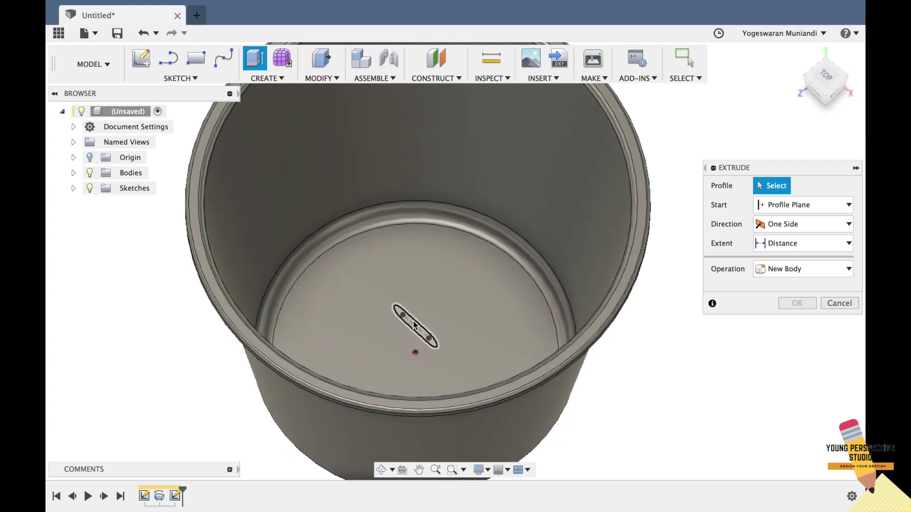
left_click(414, 325)
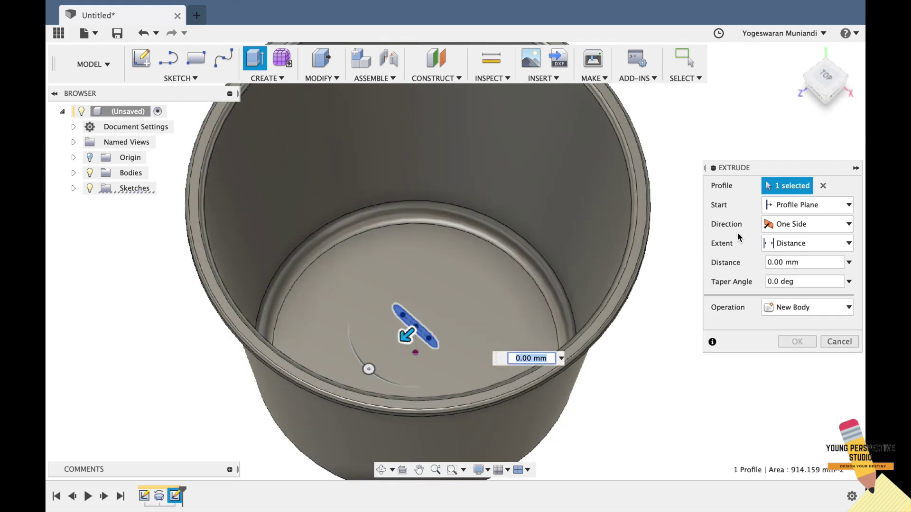
left_click(801, 246)
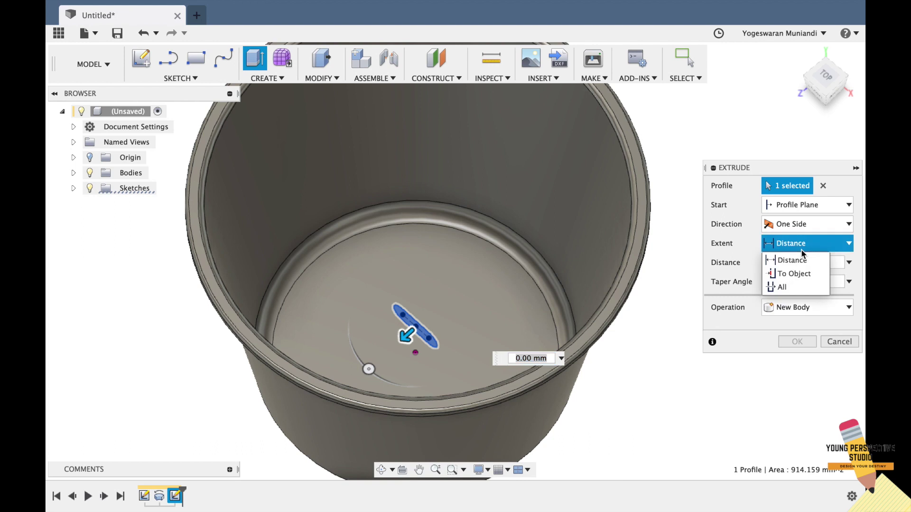
left_click(801, 274)
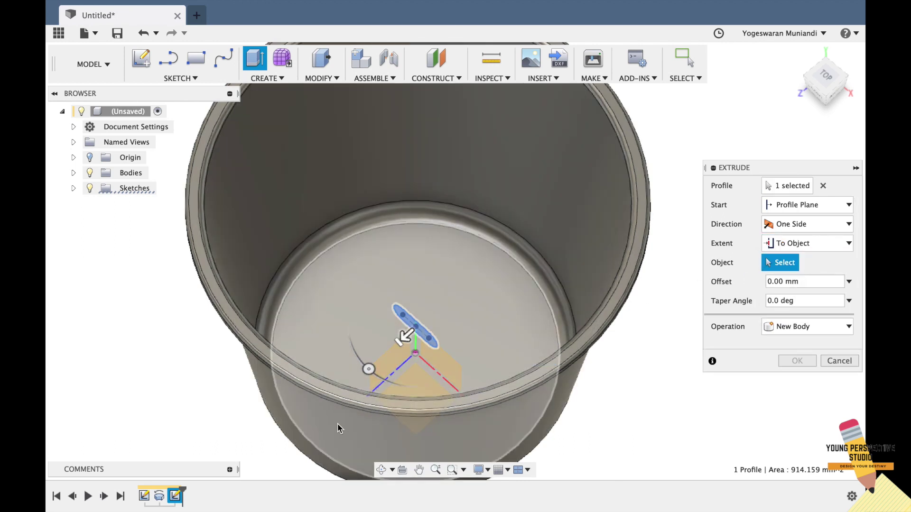
left_click(313, 431)
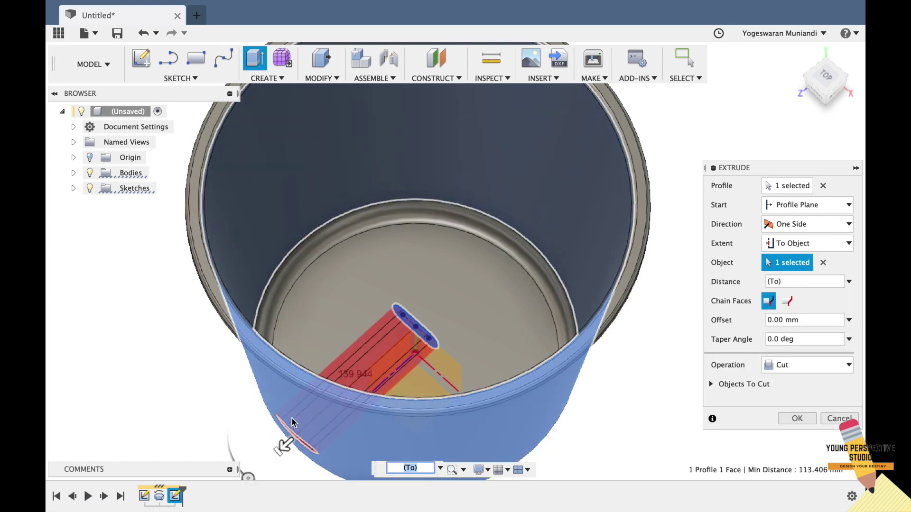
scroll(321, 412, "down", 2)
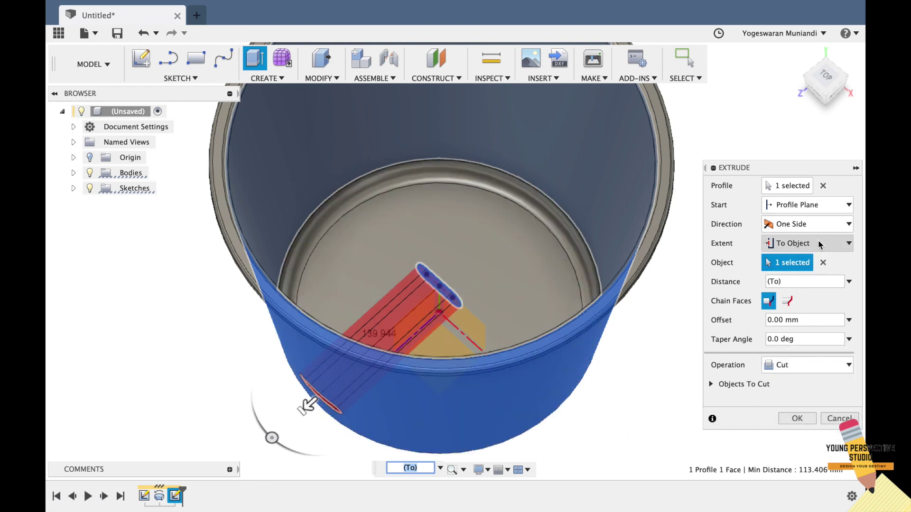
Step: Start the slot cut from an offset plane 130 mm from the profile and complete the extrusion
left_click(819, 204)
left_click(817, 236)
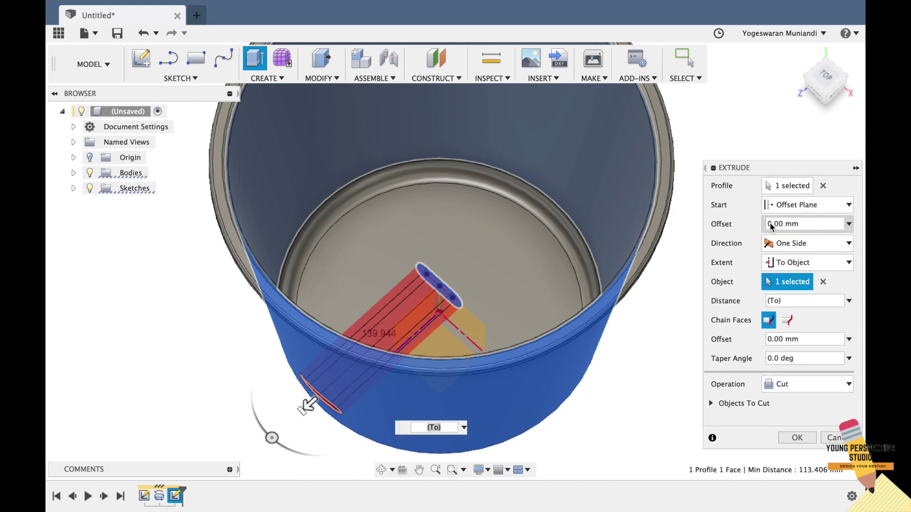
type("130")
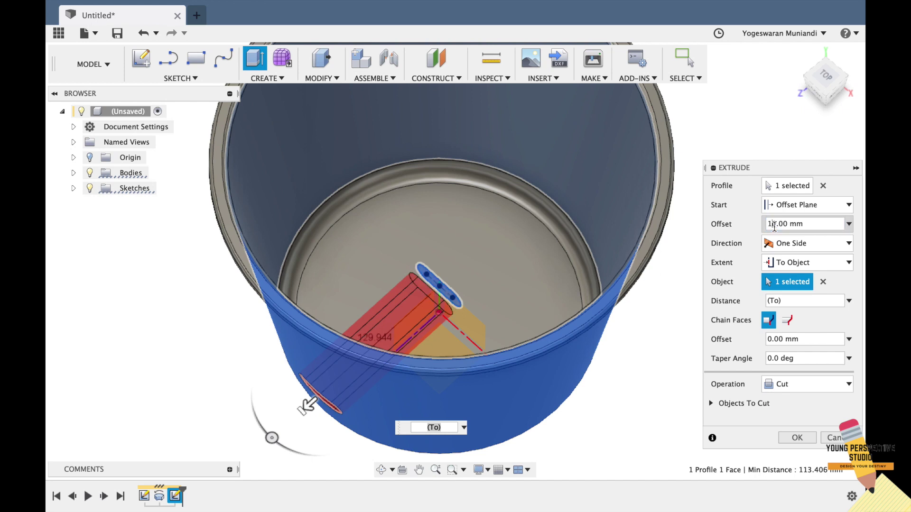
left_click_drag(829, 90, 814, 108)
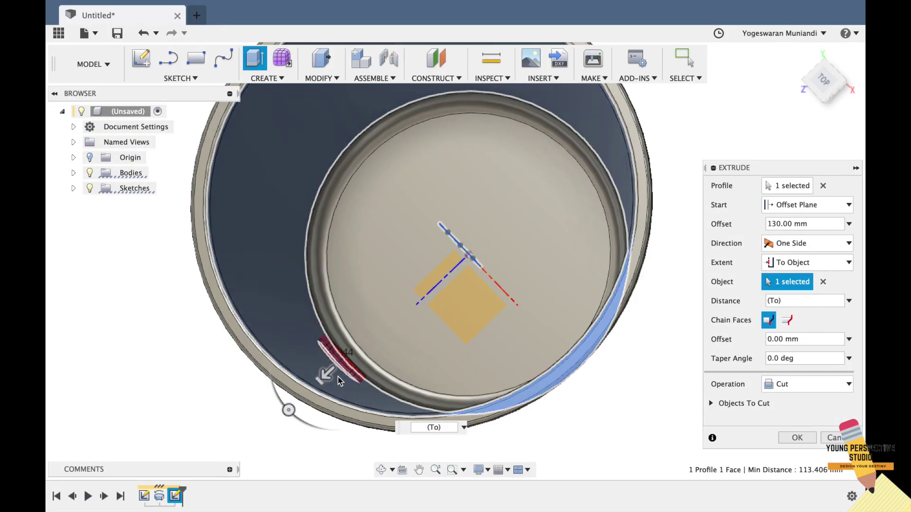
left_click_drag(821, 95, 829, 75)
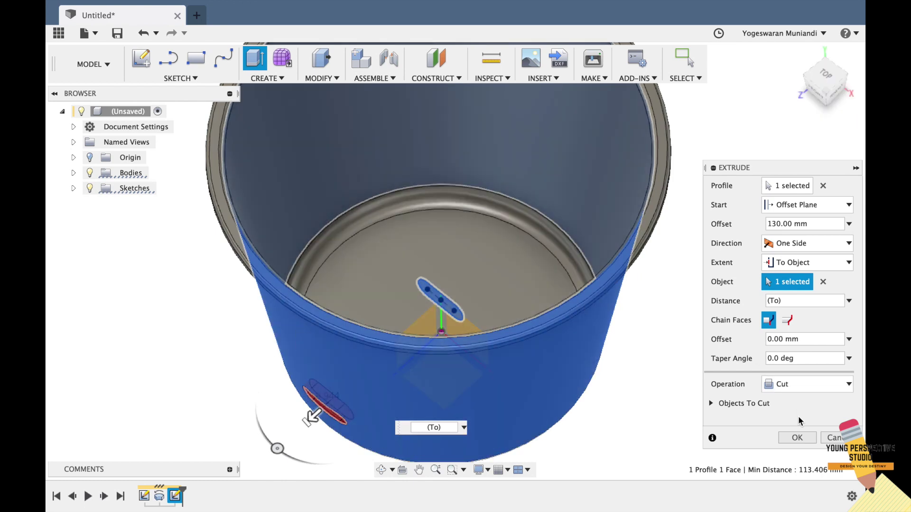
left_click(802, 437)
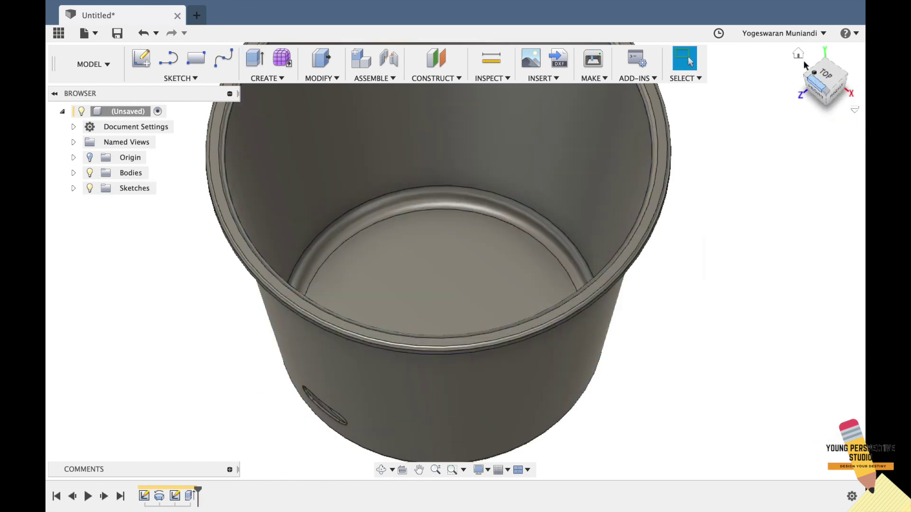
Step: Fillet the inner and outer edge loops of the slot opening with a 0.8 mm constant radius
left_click(798, 54)
scroll(702, 280, "up", 5)
scroll(702, 281, "down", 3)
left_click(280, 80)
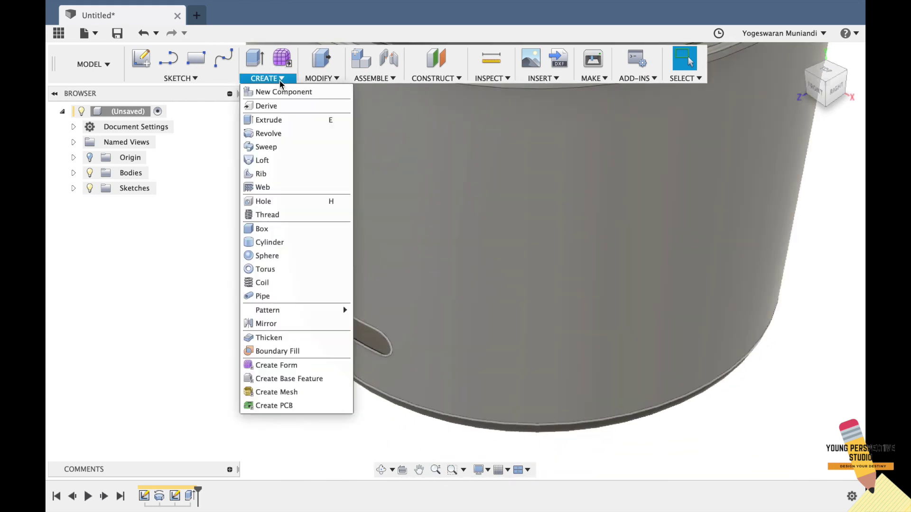
left_click(331, 78)
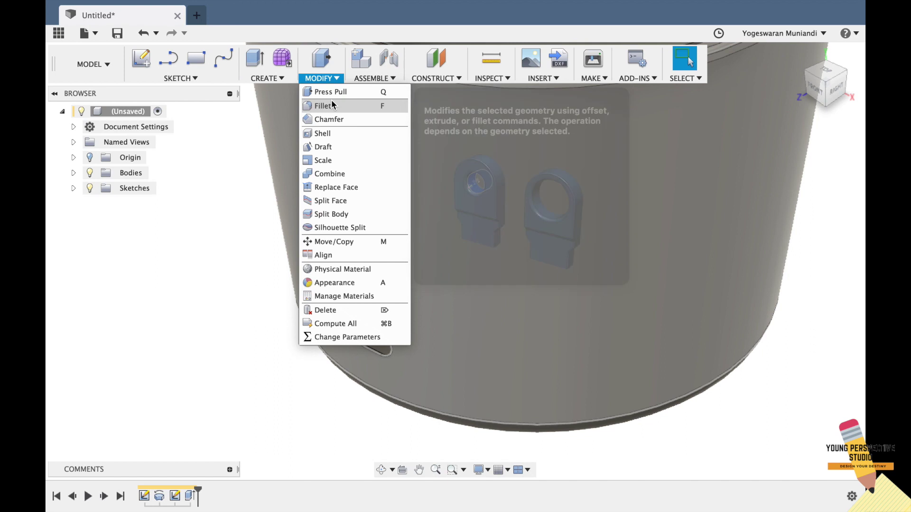
left_click(328, 105)
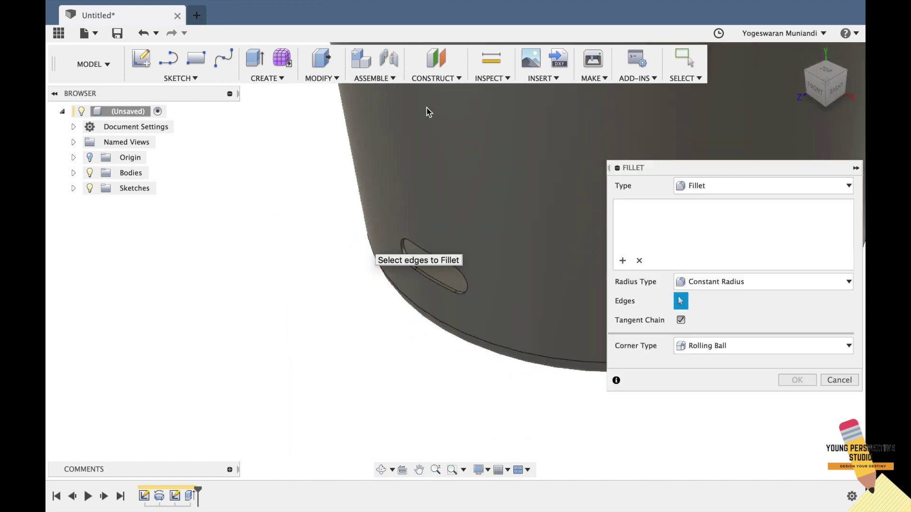
scroll(426, 112, "up", 5)
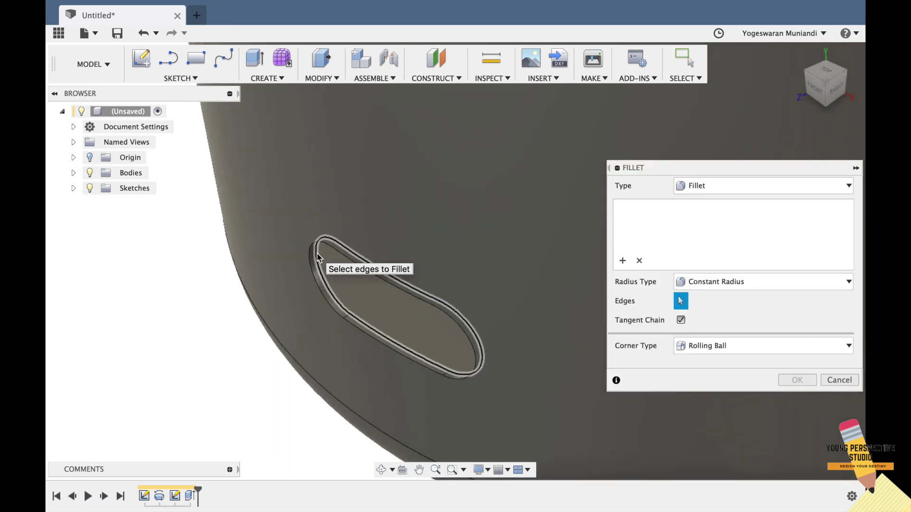
left_click(317, 256)
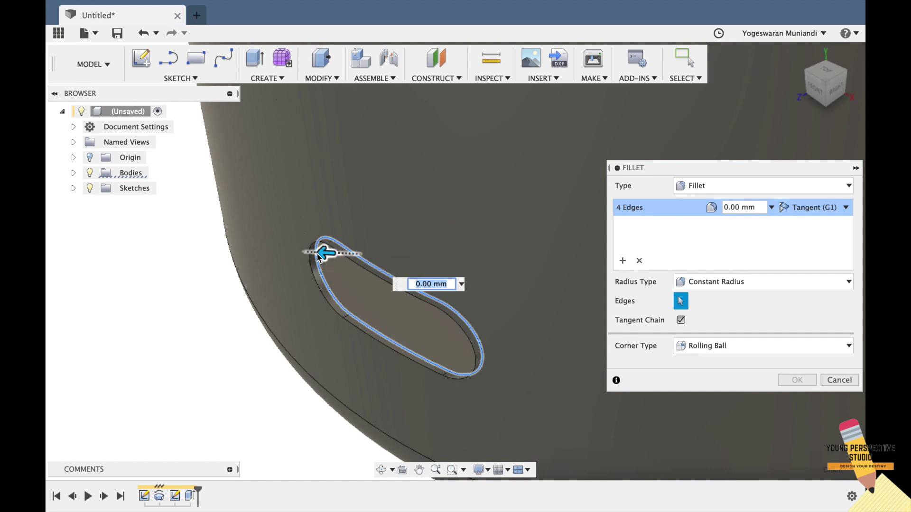
left_click(314, 264)
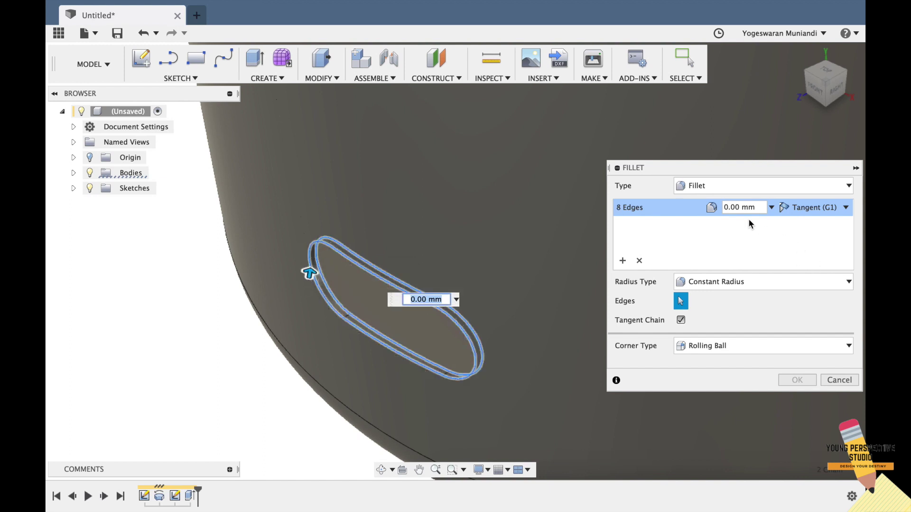
left_click(733, 207)
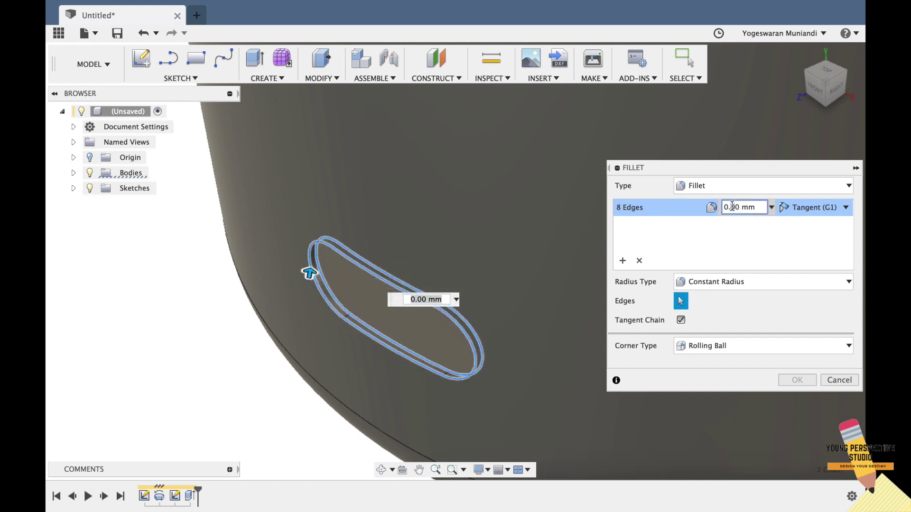
key("Return")
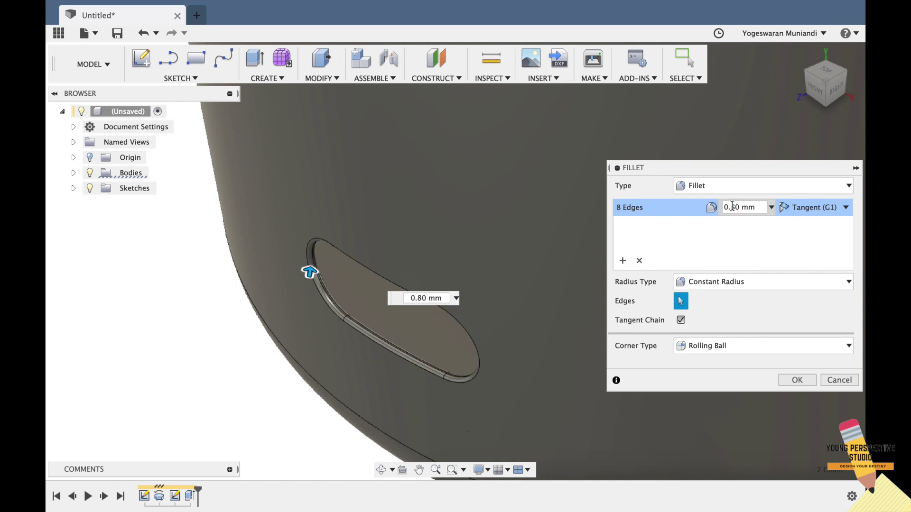
left_click(800, 384)
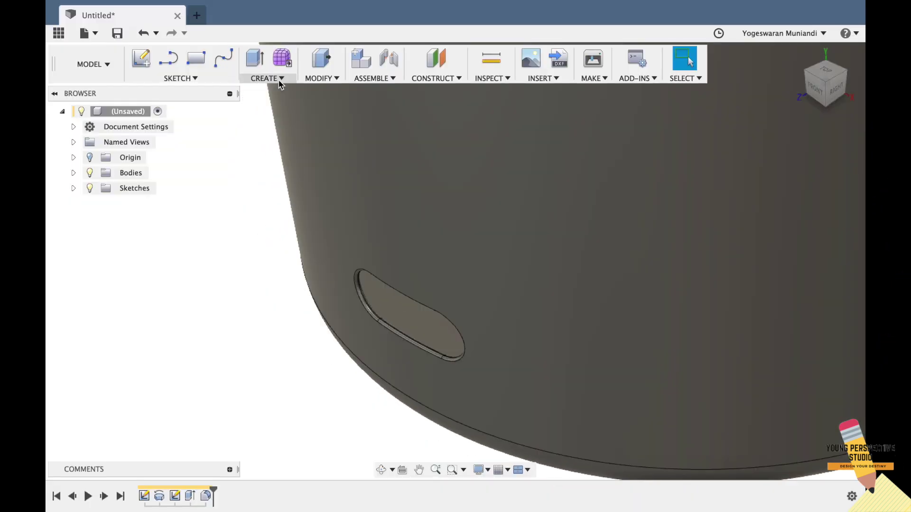
Step: Start a rectangular pattern of the slot cut and its fillet features, directed along the vertical origin axis
left_click(278, 80)
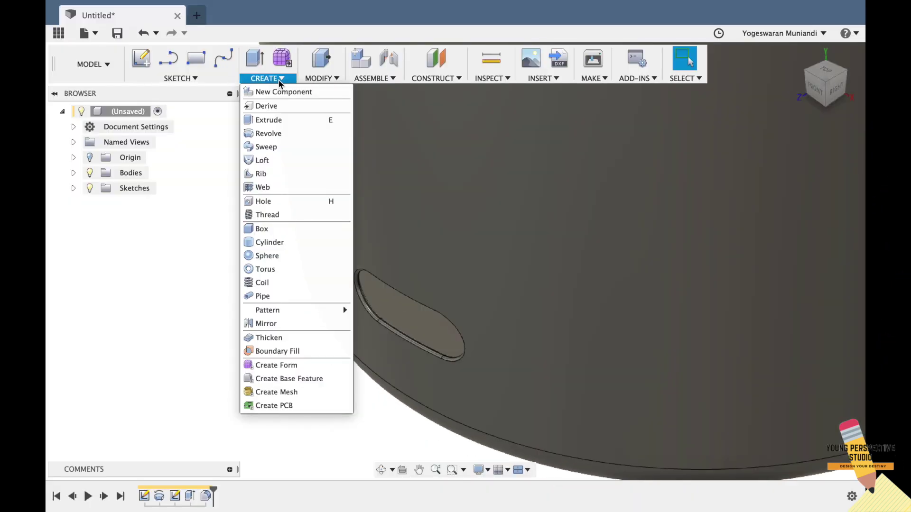
mouse_move(329, 309)
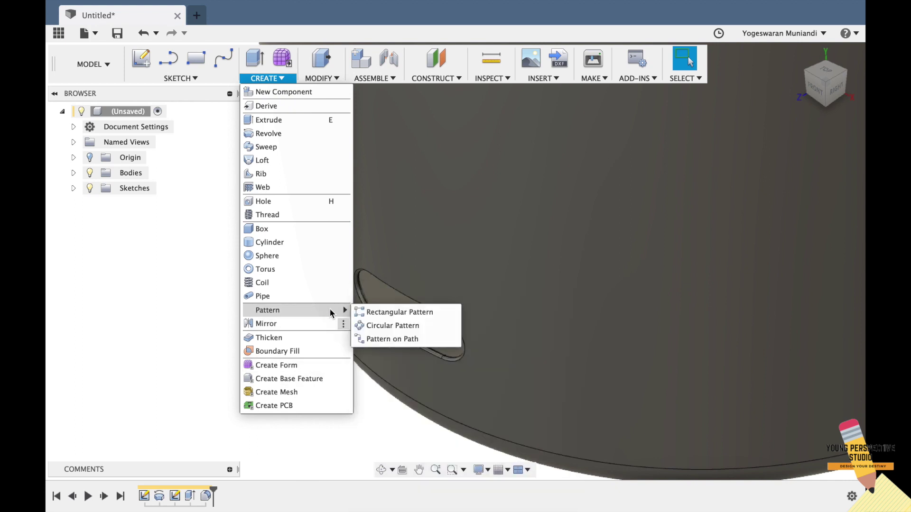
left_click(399, 313)
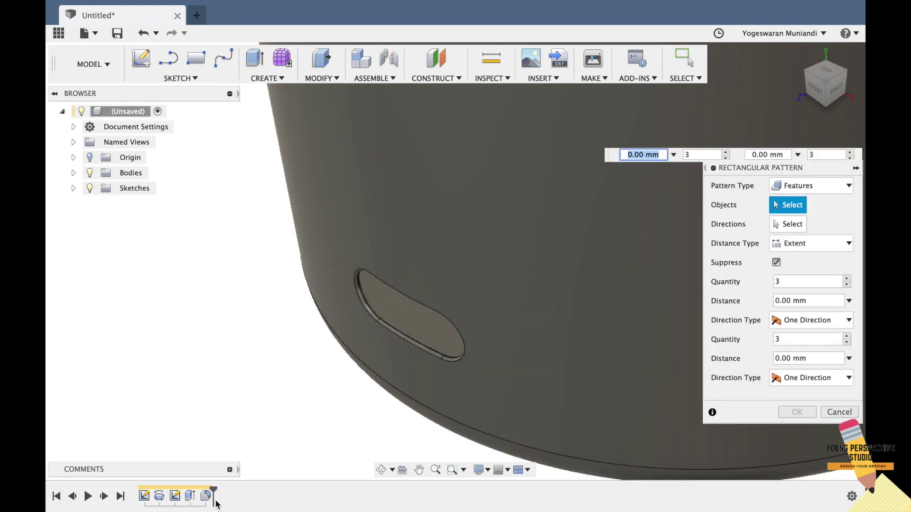
left_click(190, 496)
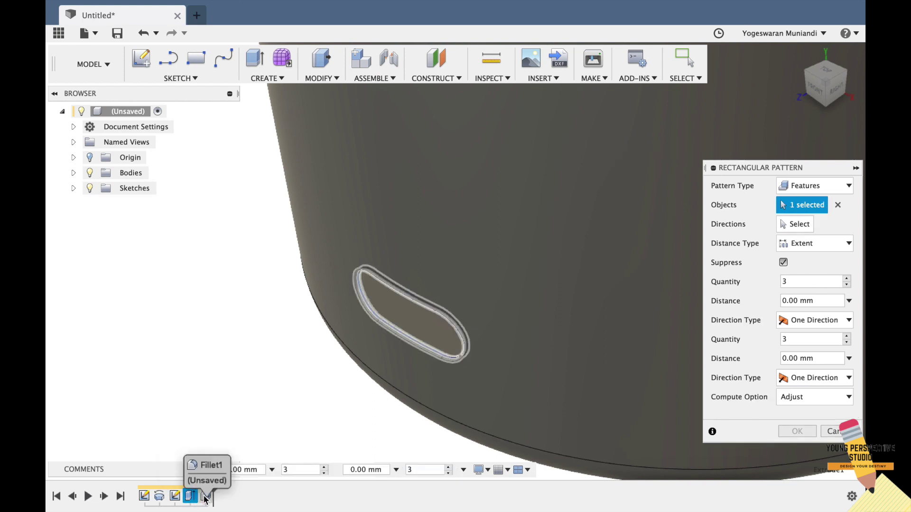
left_click(205, 496)
left_click(798, 224)
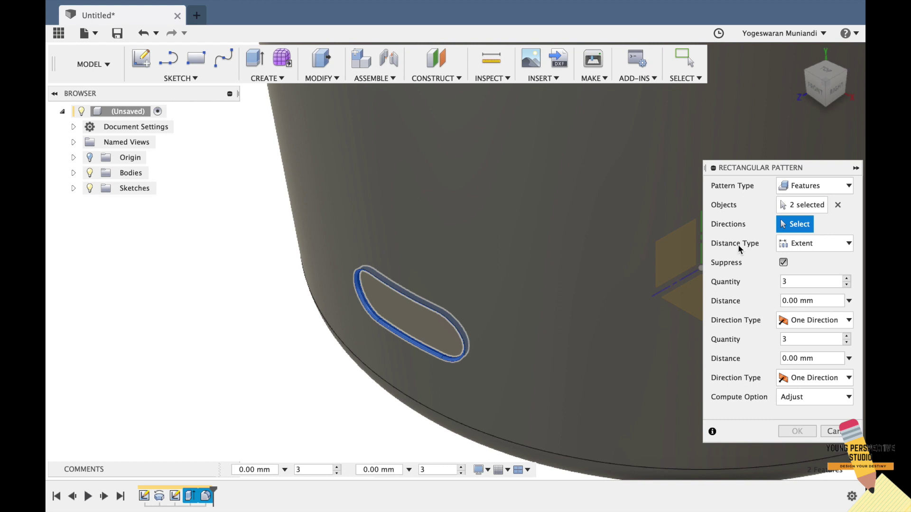
scroll(539, 314, "down", 4)
scroll(538, 313, "right", 3)
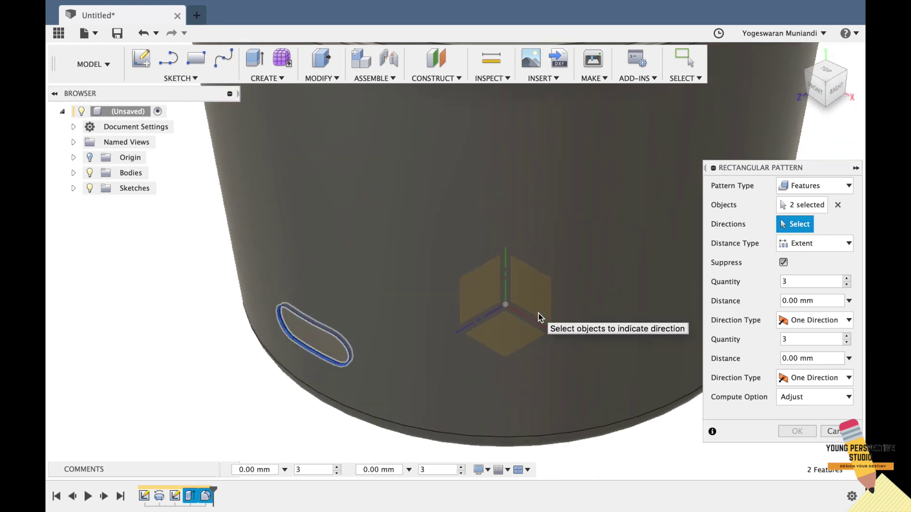
left_click(508, 259)
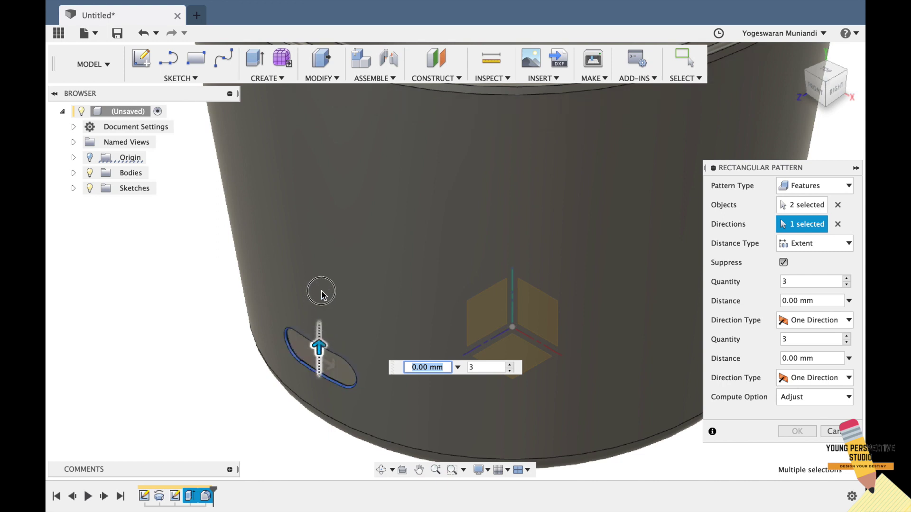
Step: Set the rectangular pattern to 7 instances over a 200 mm upward extent and complete it
left_click_drag(321, 294, 333, 151)
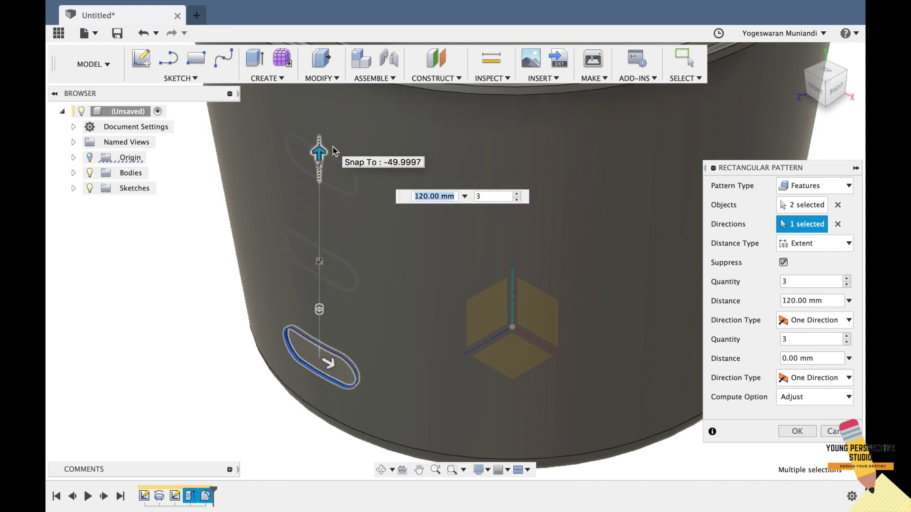
key("Tab")
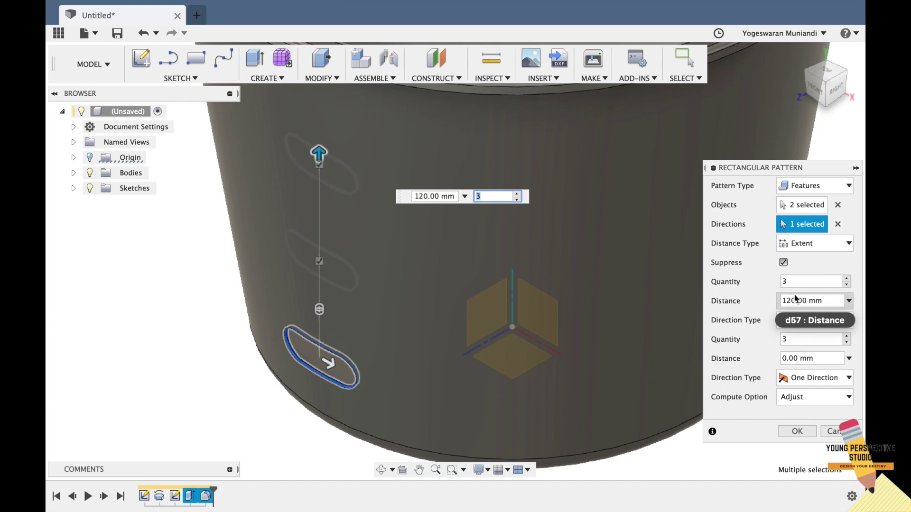
left_click_drag(795, 301, 767, 299)
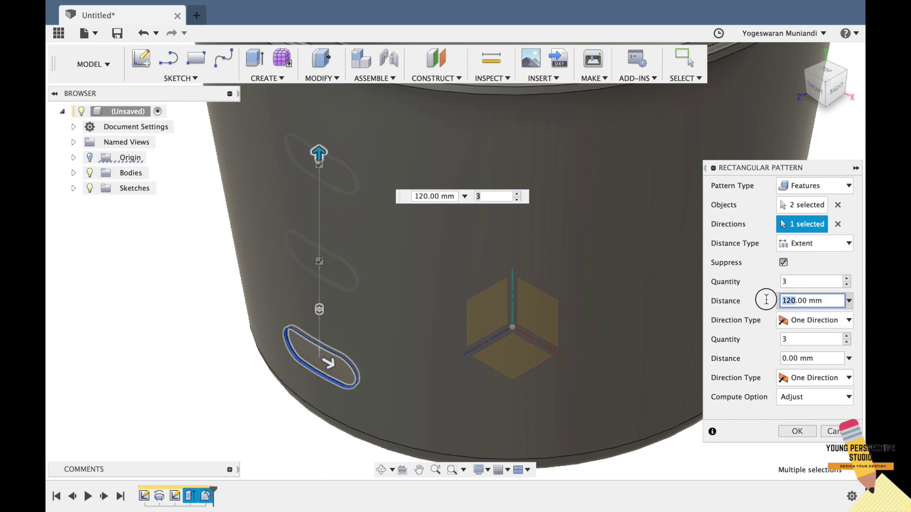
type("200")
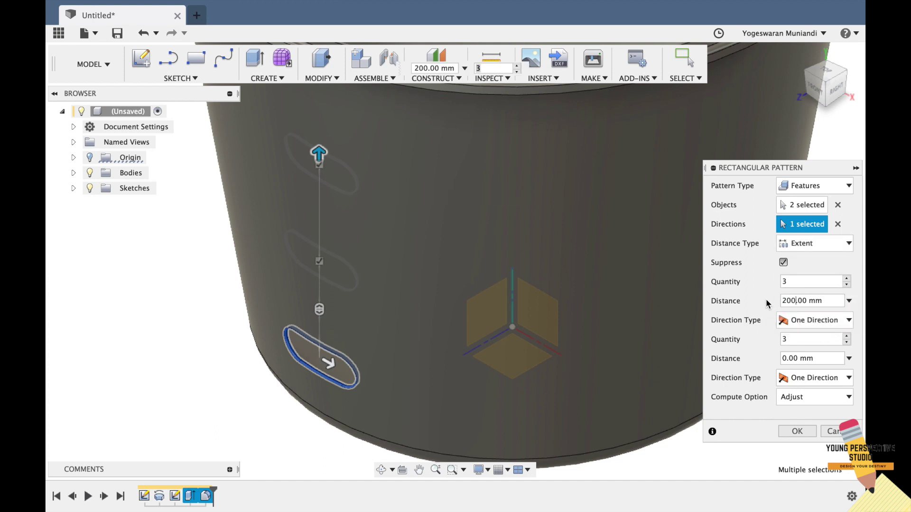
left_click_drag(799, 283, 737, 288)
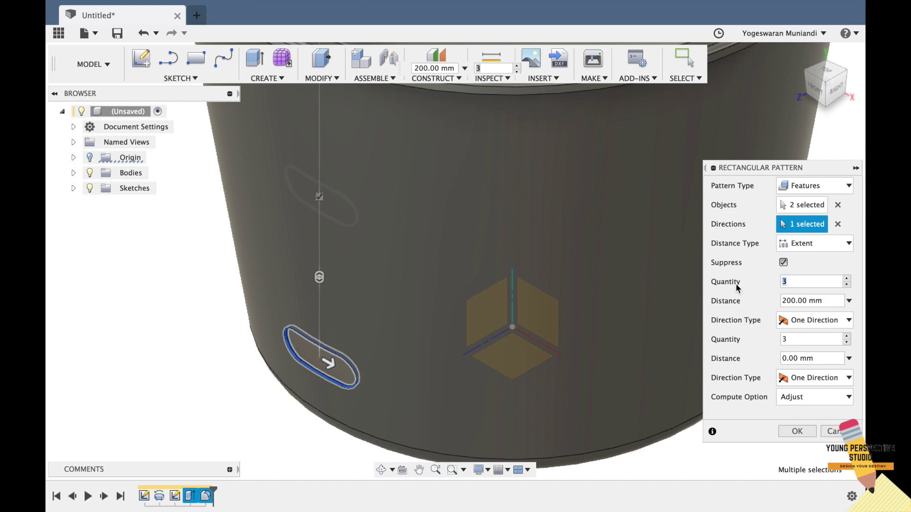
type("7")
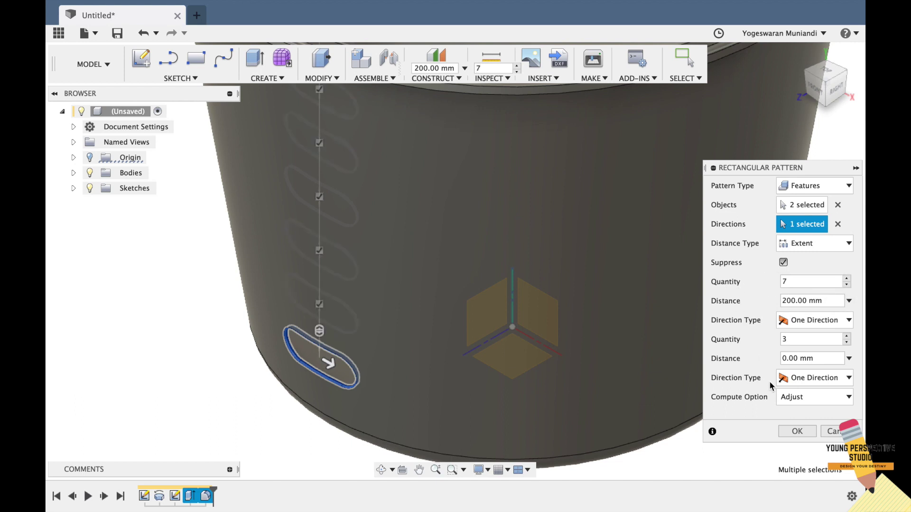
left_click(802, 432)
Step: Start a circular pattern with the slot cut, its fillet and the rectangular pattern as the features to repeat
scroll(709, 237, "down", 3)
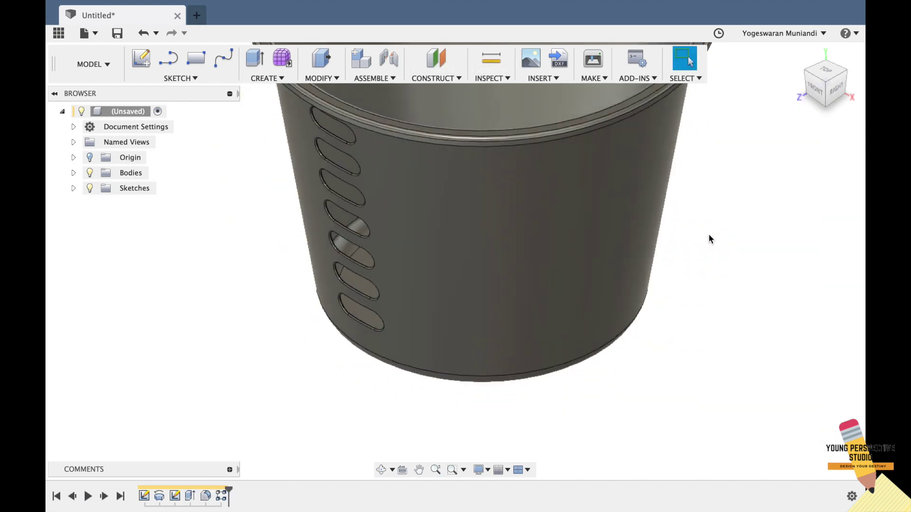
left_click(812, 90)
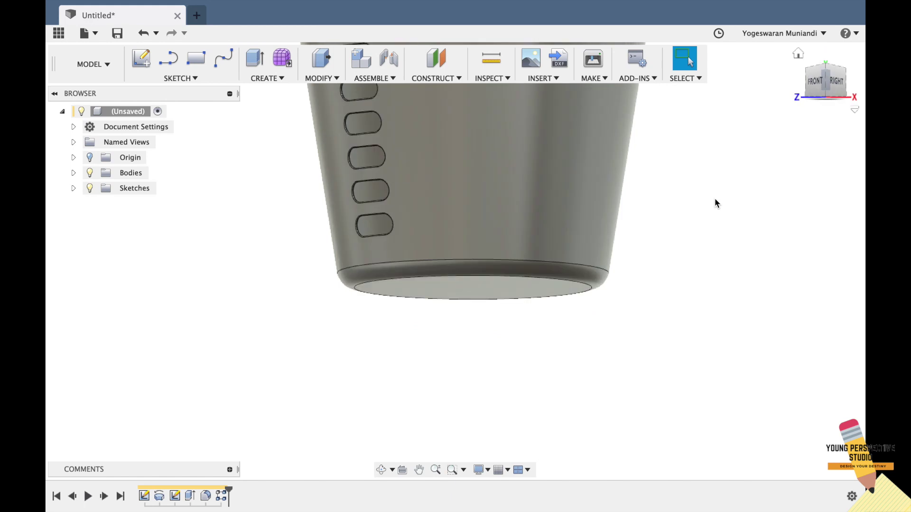
left_click_drag(812, 88, 808, 98)
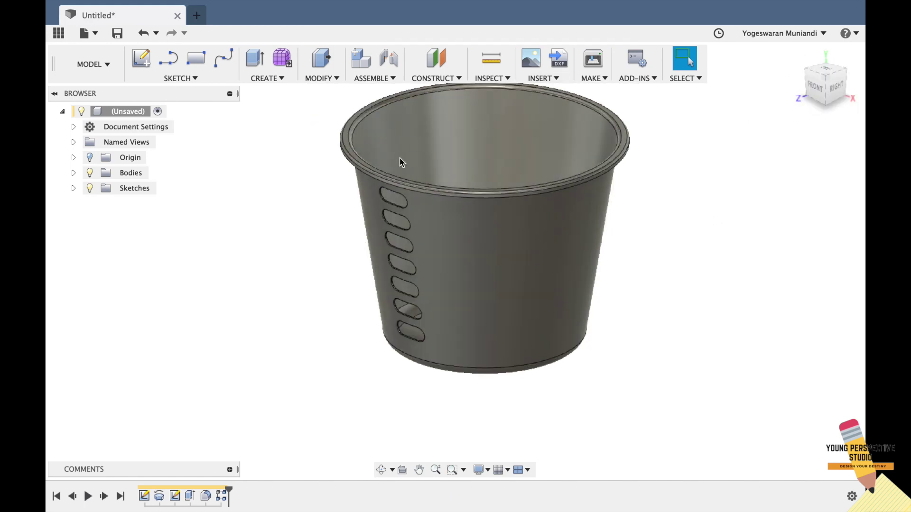
left_click(275, 78)
mouse_move(293, 313)
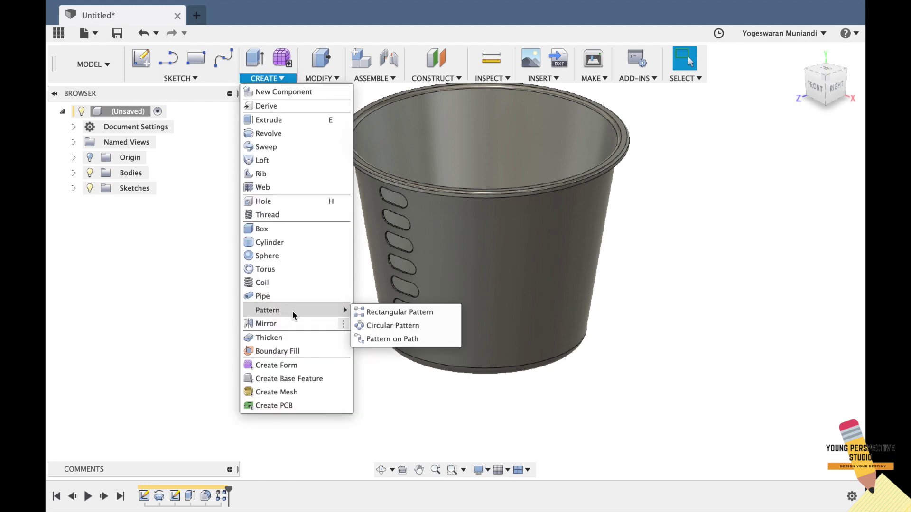
left_click(365, 326)
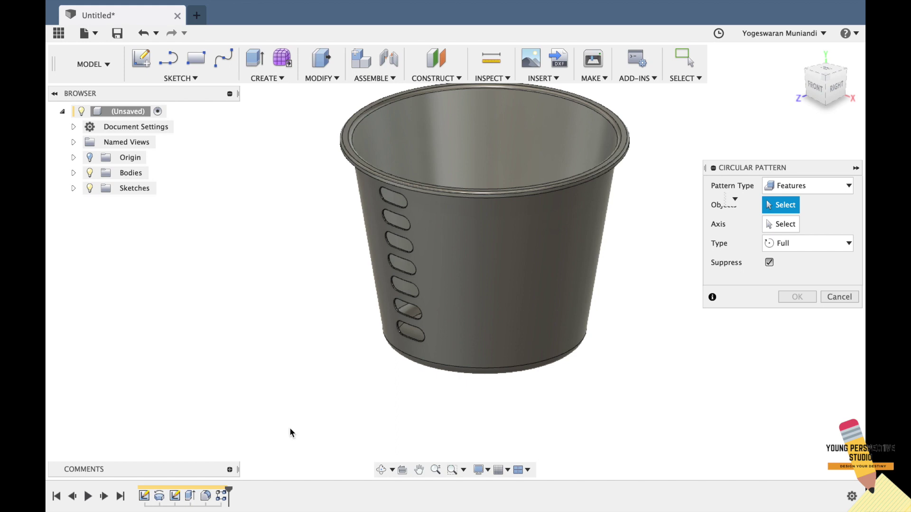
left_click(190, 496)
left_click(205, 496)
left_click(221, 497)
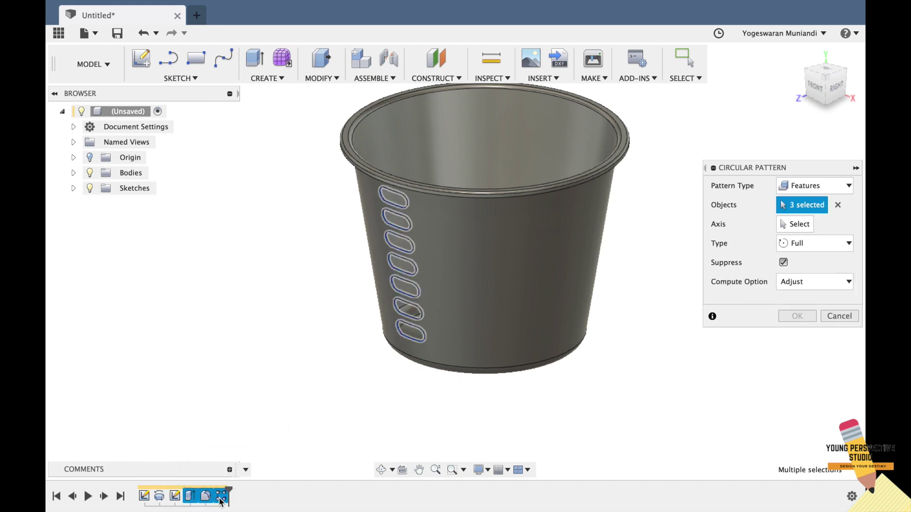
Step: Use the container's tapered side wall as the pattern axis, set the full circular pattern to 12 instances and complete it
left_click(791, 227)
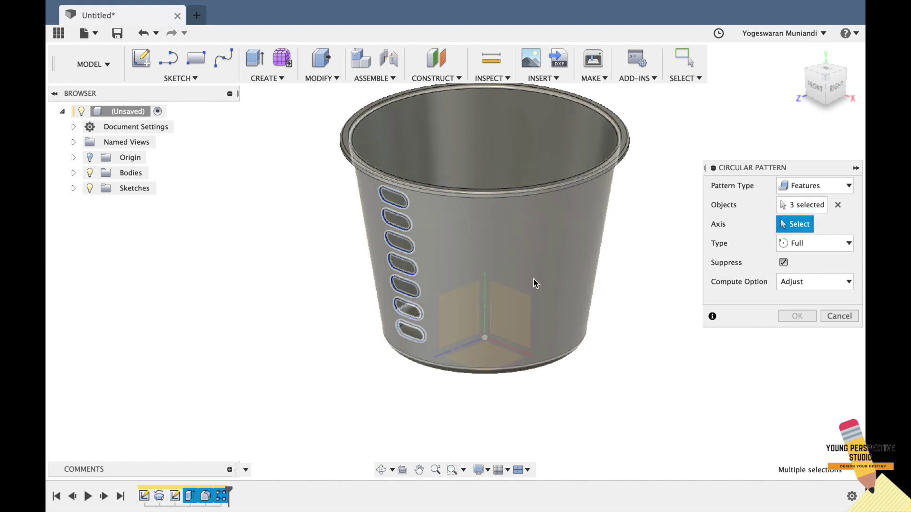
left_click(486, 291)
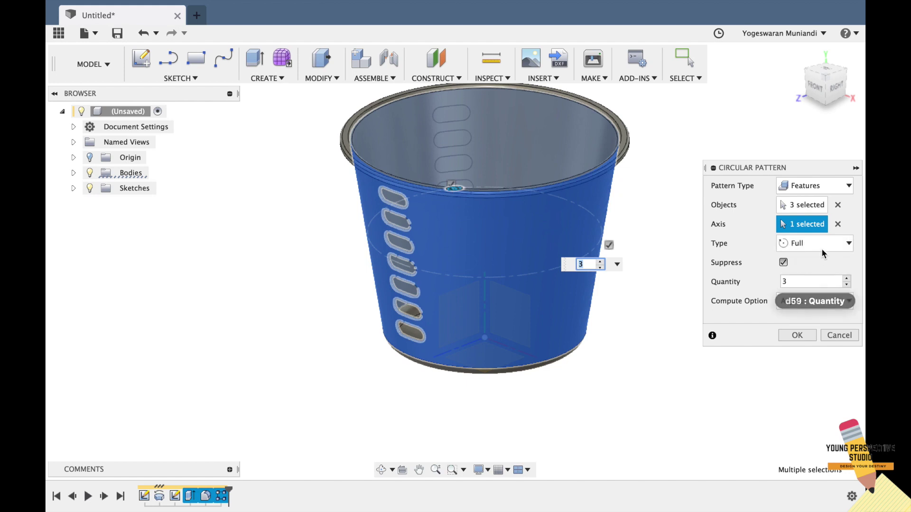
left_click(788, 282)
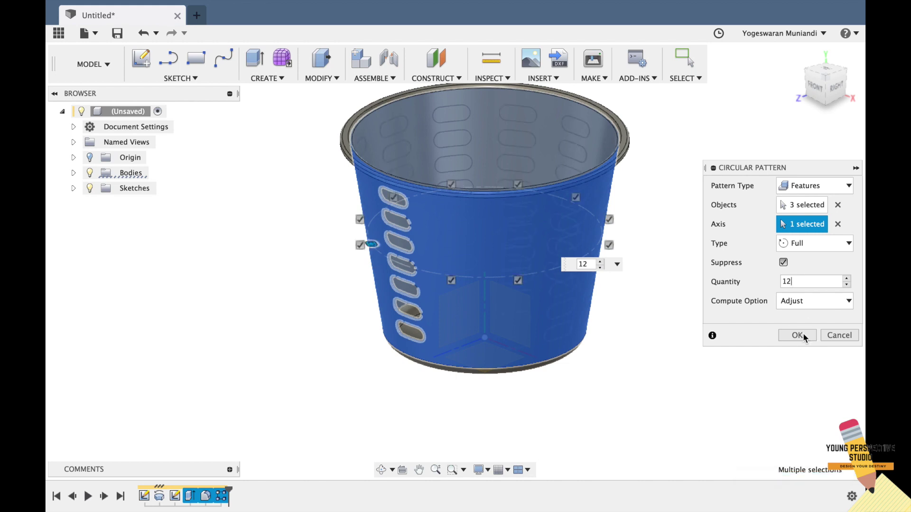
left_click(802, 334)
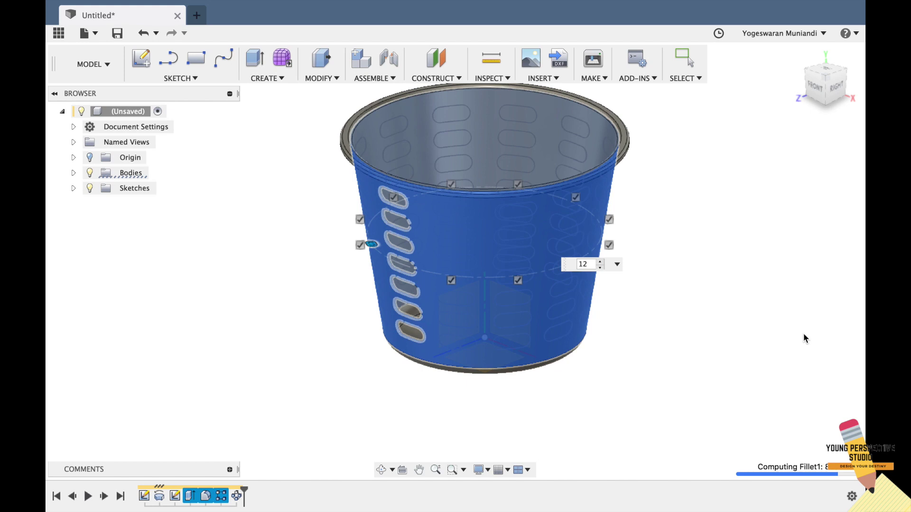
Step: Assign the Polypropylene physical material from the Fusion 360 Material Library to the slotted basket body
left_click(798, 53)
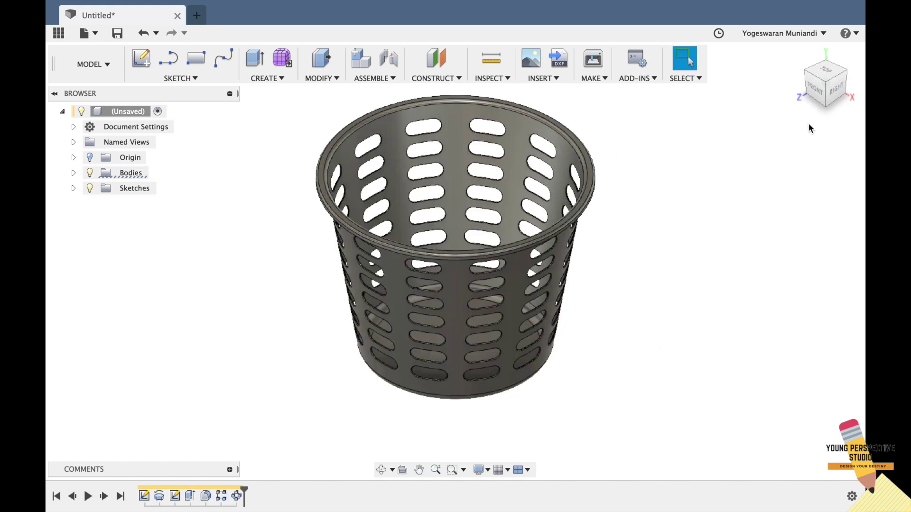
mouse_move(825, 97)
left_mouse_down()
mouse_move(814, 154)
mouse_move(755, 123)
mouse_move(665, 134)
mouse_move(675, 120)
mouse_move(731, 179)
mouse_move(787, 133)
left_mouse_up()
left_click(798, 54)
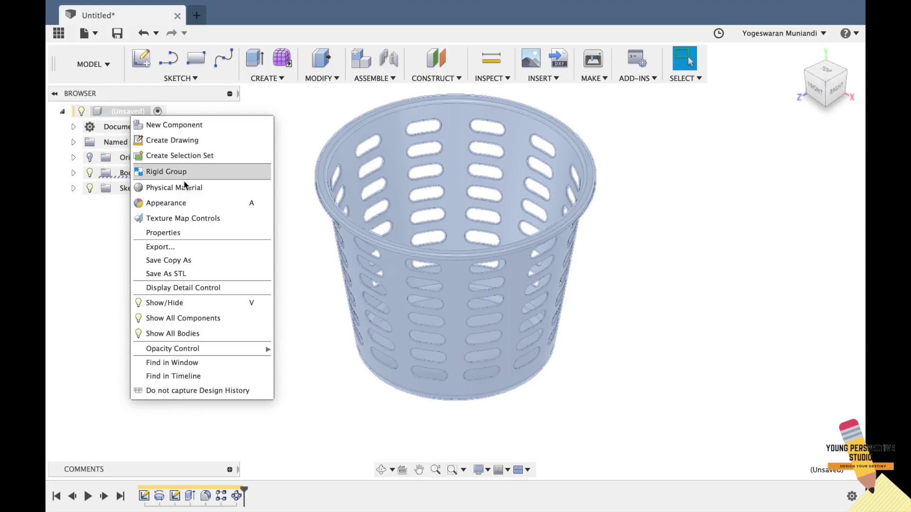
left_click(186, 186)
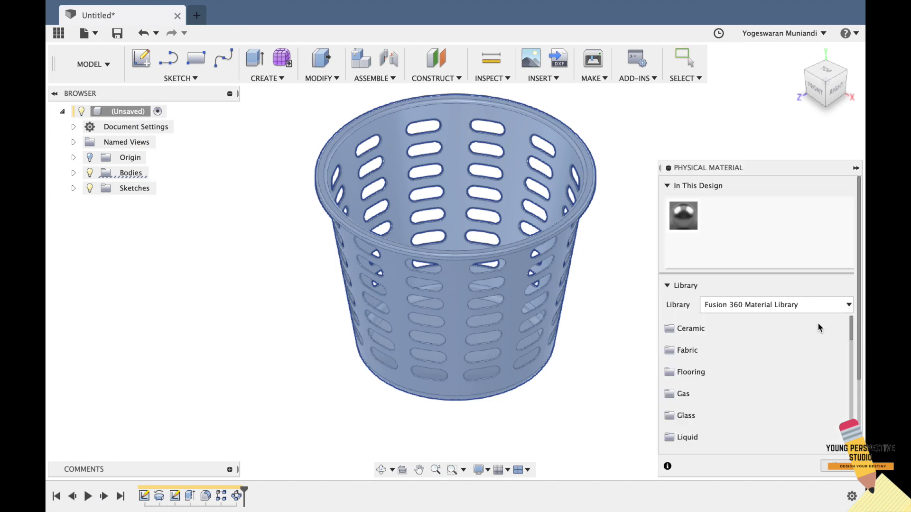
left_click_drag(852, 331, 842, 400)
scroll(835, 408, "down", 10)
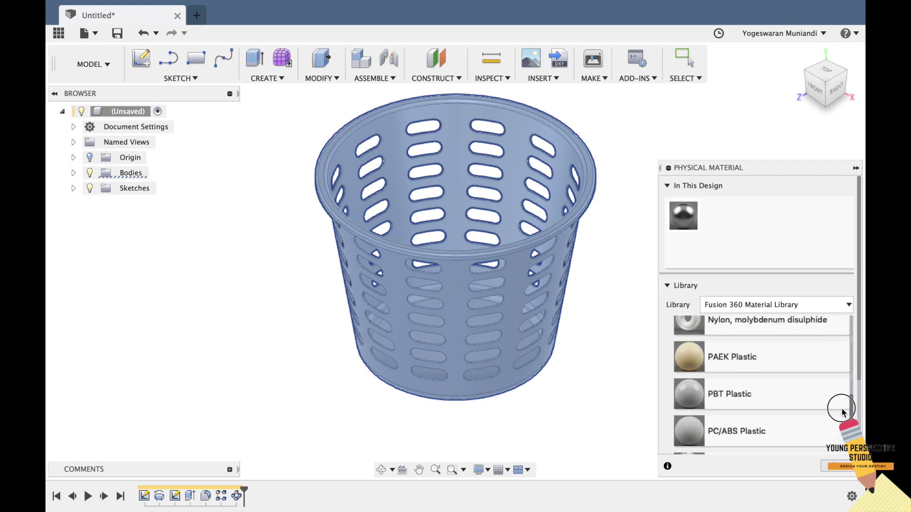
scroll(822, 415, "down", 5)
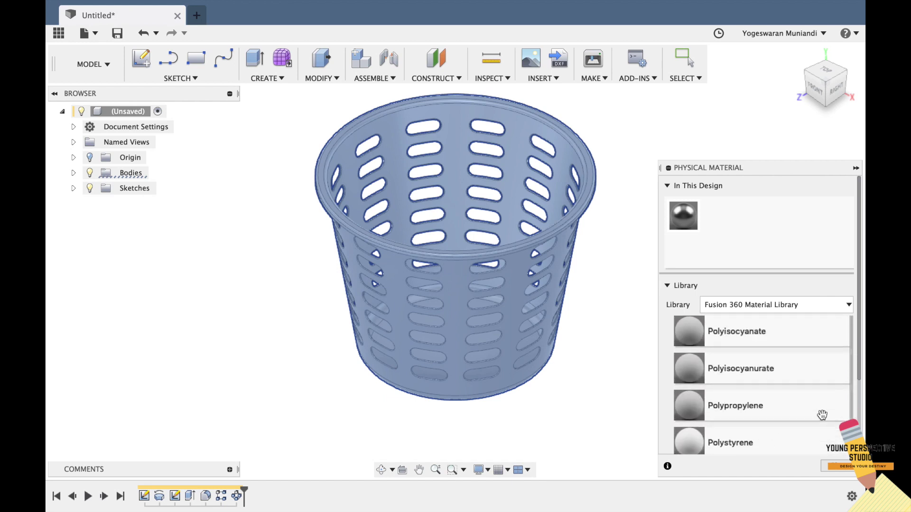
left_click_drag(822, 415, 562, 389)
left_click(835, 465)
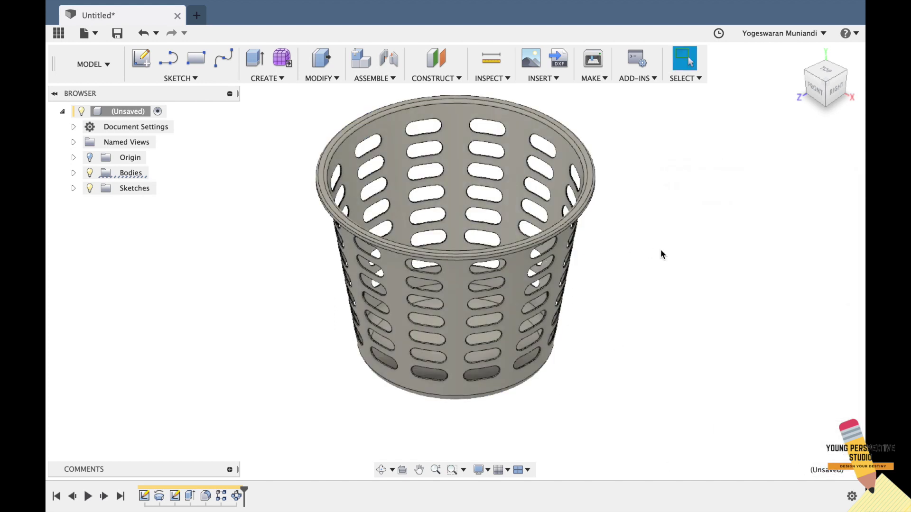
Step: Apply the Plastic - Matte (Green) appearance to the whole basket body
key("a")
left_click_drag(638, 438, 526, 363)
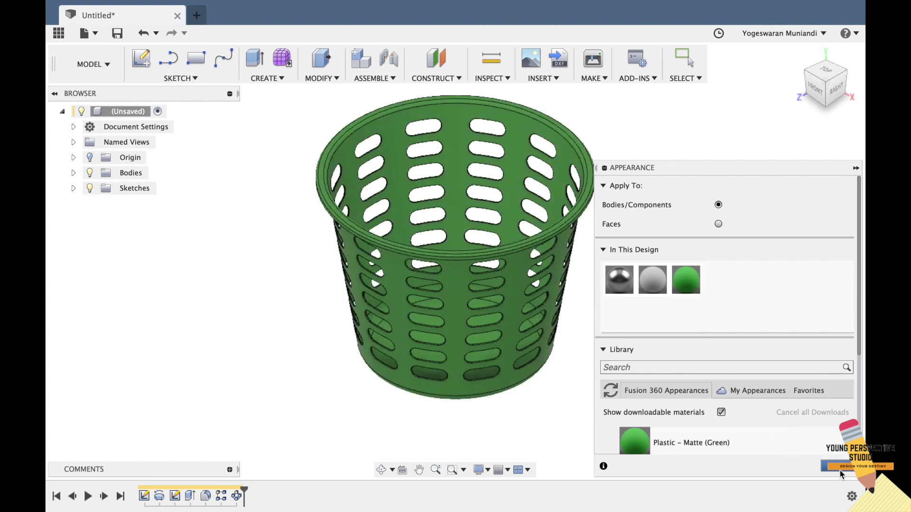
left_click(836, 466)
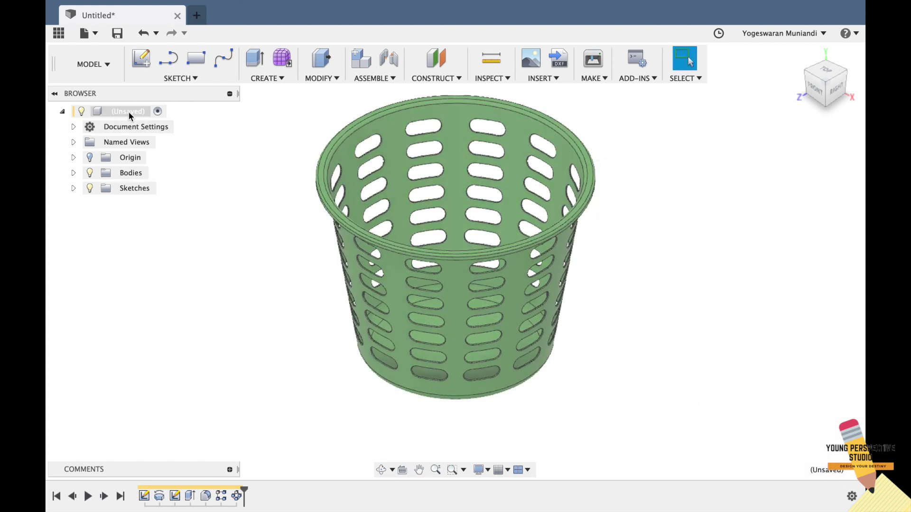
Step: Examine the basket component's properties, including its mass, volume and physical material, and close them
right_click(129, 112)
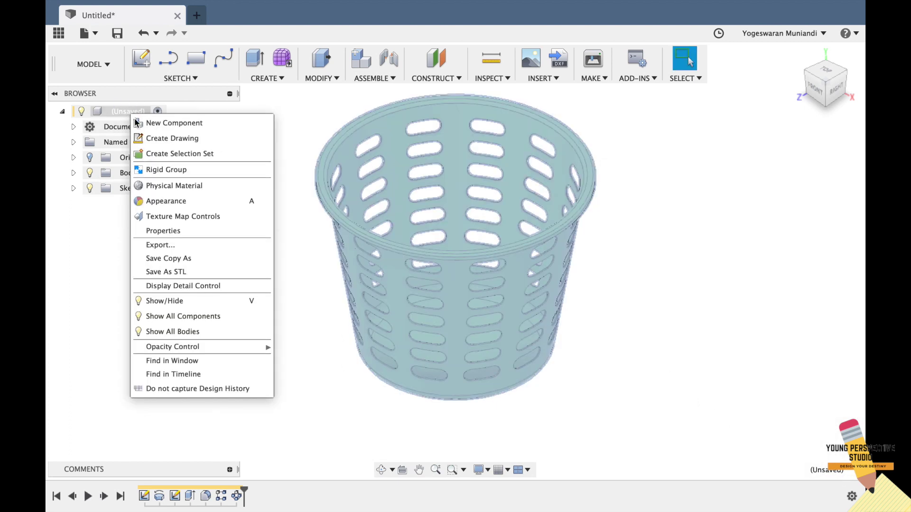
left_click(197, 232)
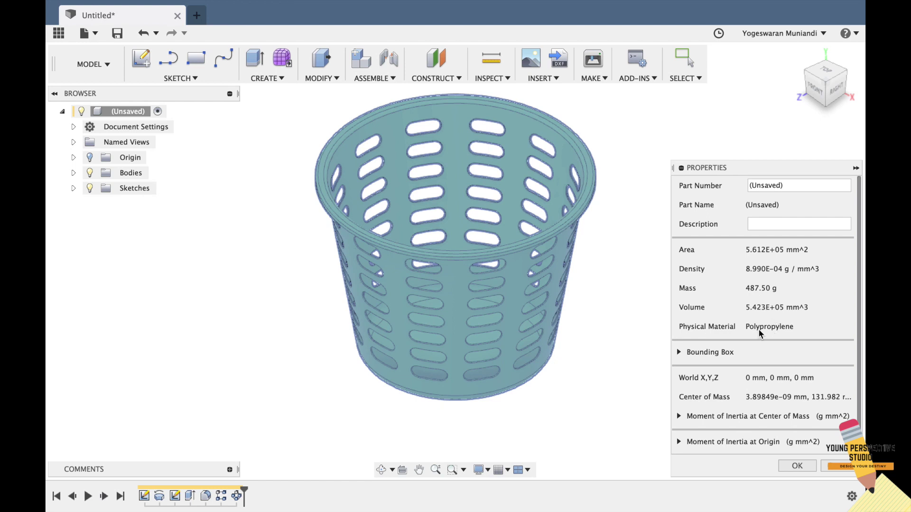
left_click(797, 466)
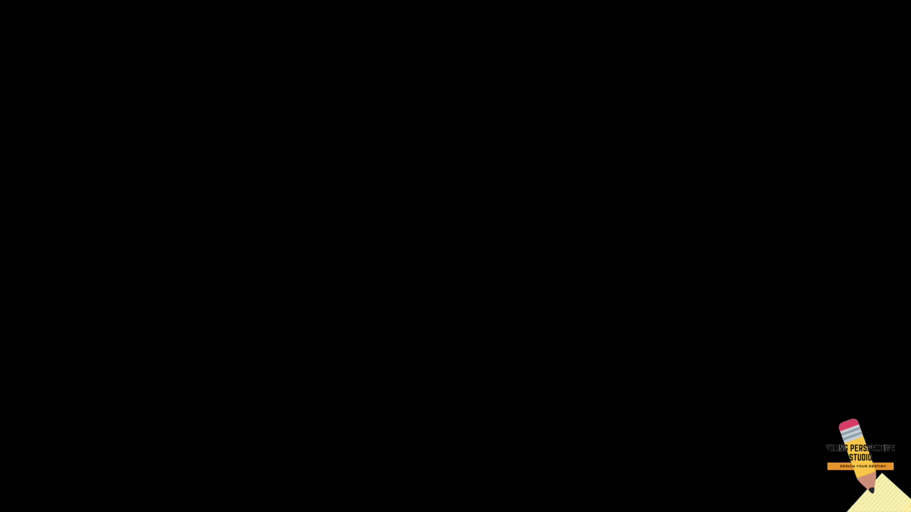